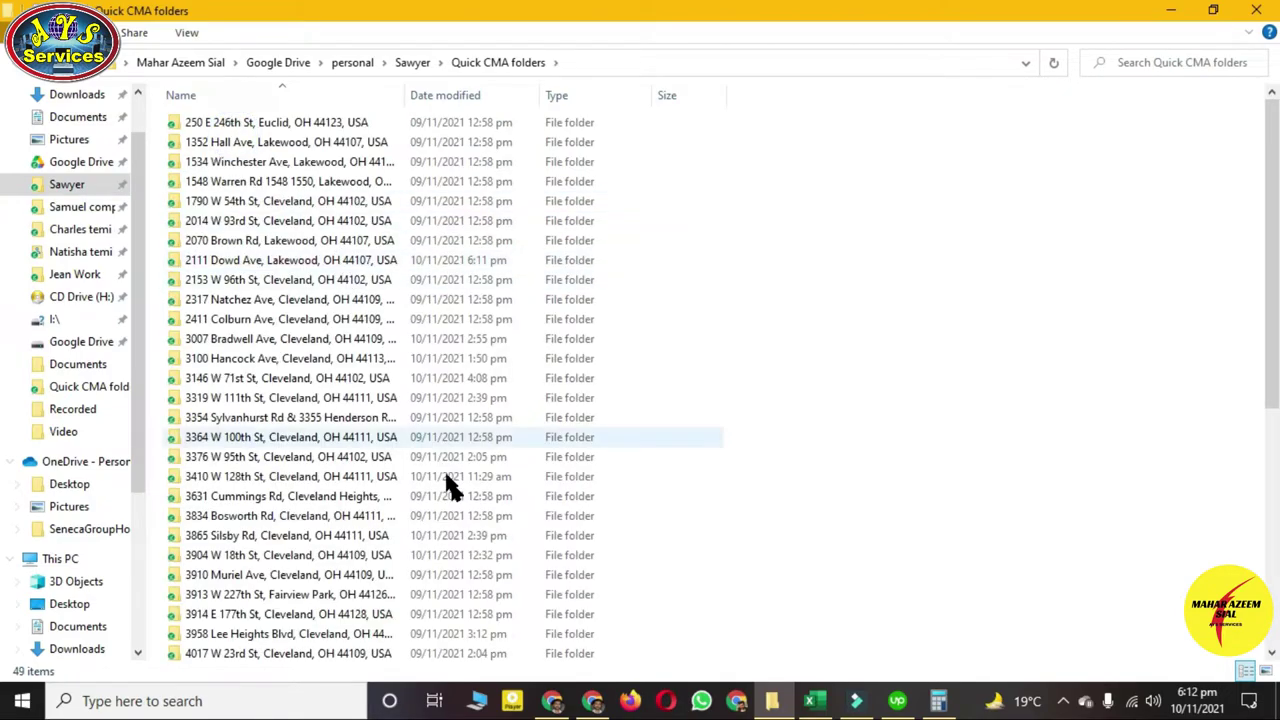
Open the New folder inside Quick CMA folders and paste the copied Quick CMA PDF into it
scroll(449, 486, down, 8)
click(247, 650)
double_click(247, 650)
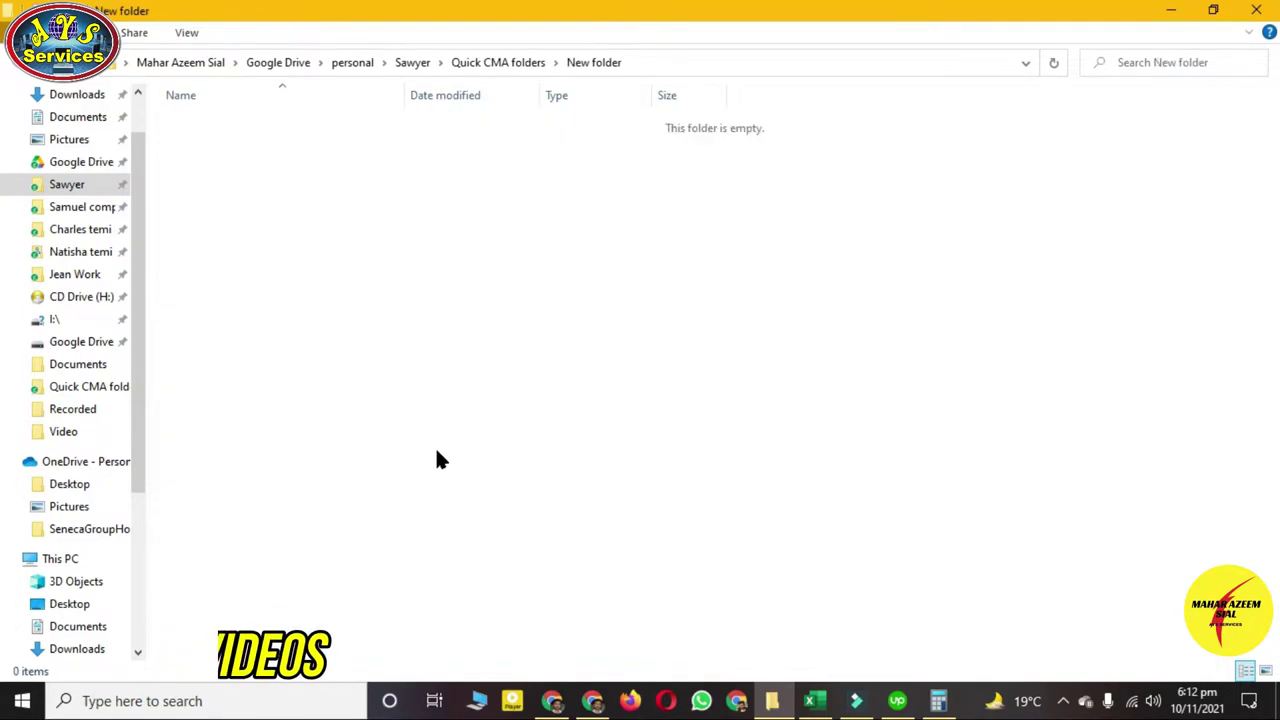
key(ctrl+v)
click(437, 452)
Switch to the property's flip calculator spreadsheet in the browser and set the ARV to 260,000
key(alt+Tab)
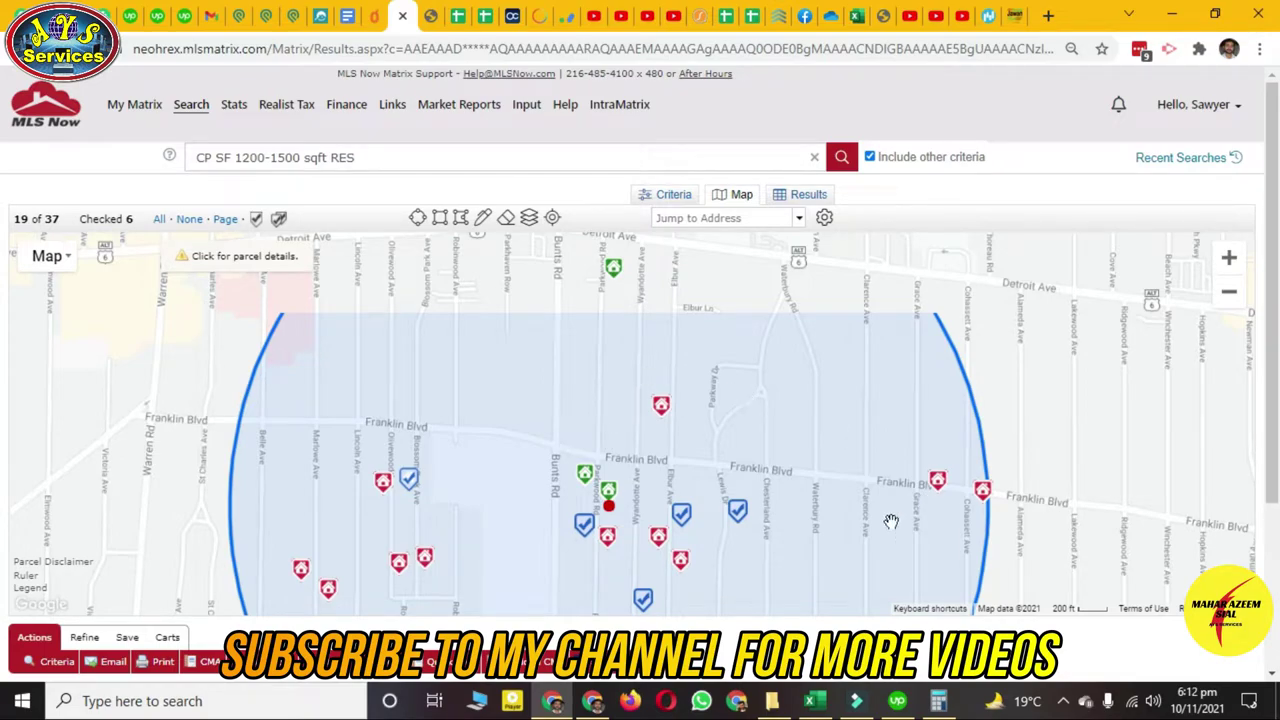
click(488, 22)
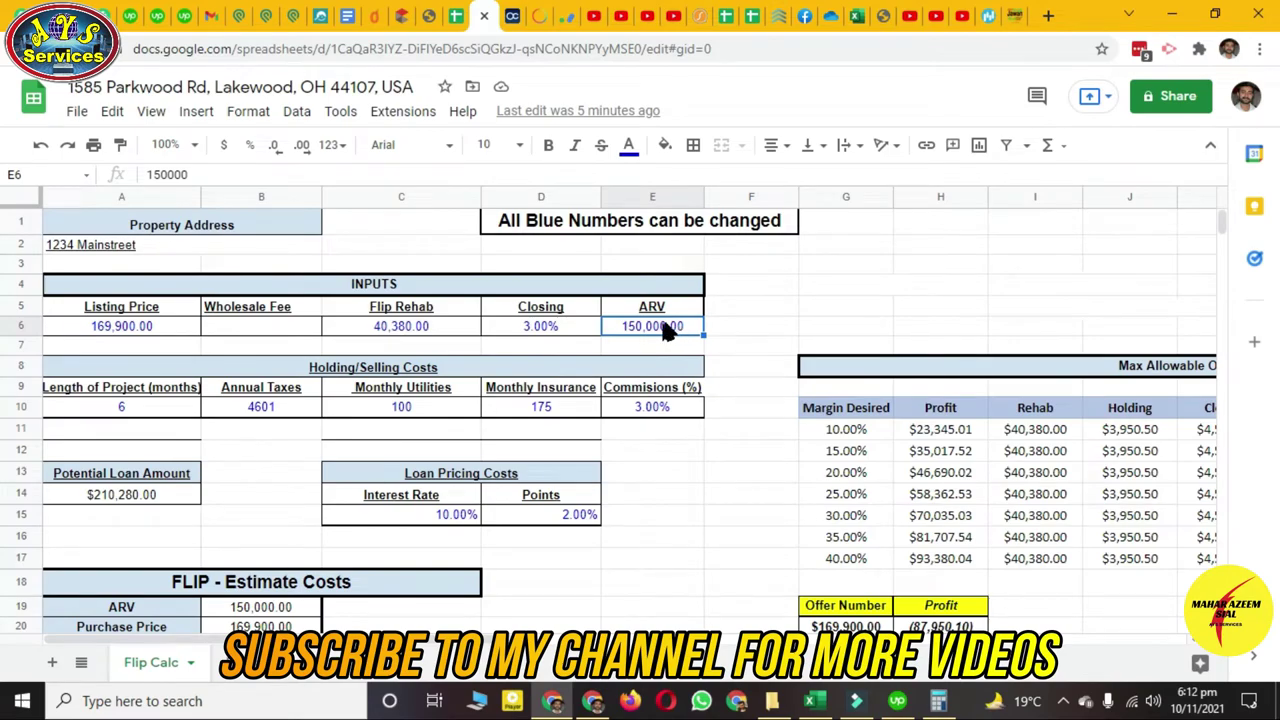
click(664, 334)
text(26000)
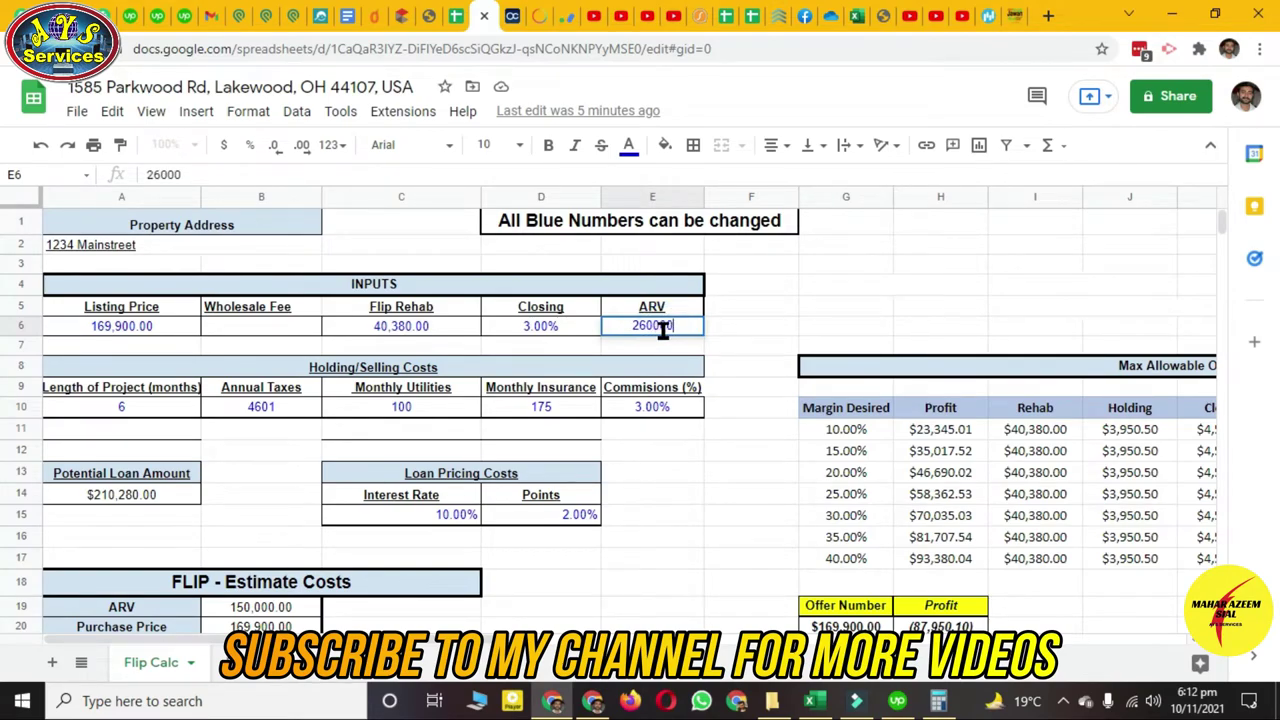
key(Return)
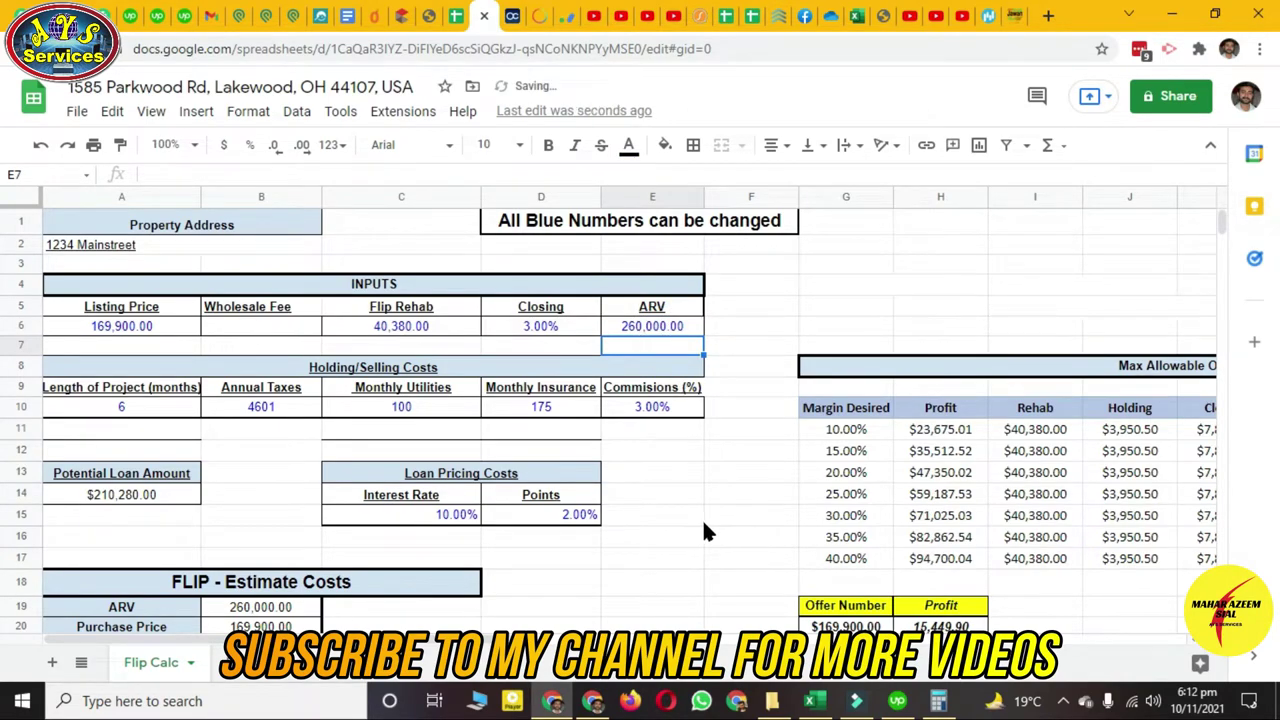
Examine the flip cost estimates and projected profit, along with the listing price, rehab, ARV, annual taxes and project length inputs
scroll(702, 520, down, 3)
scroll(702, 530, down, 2)
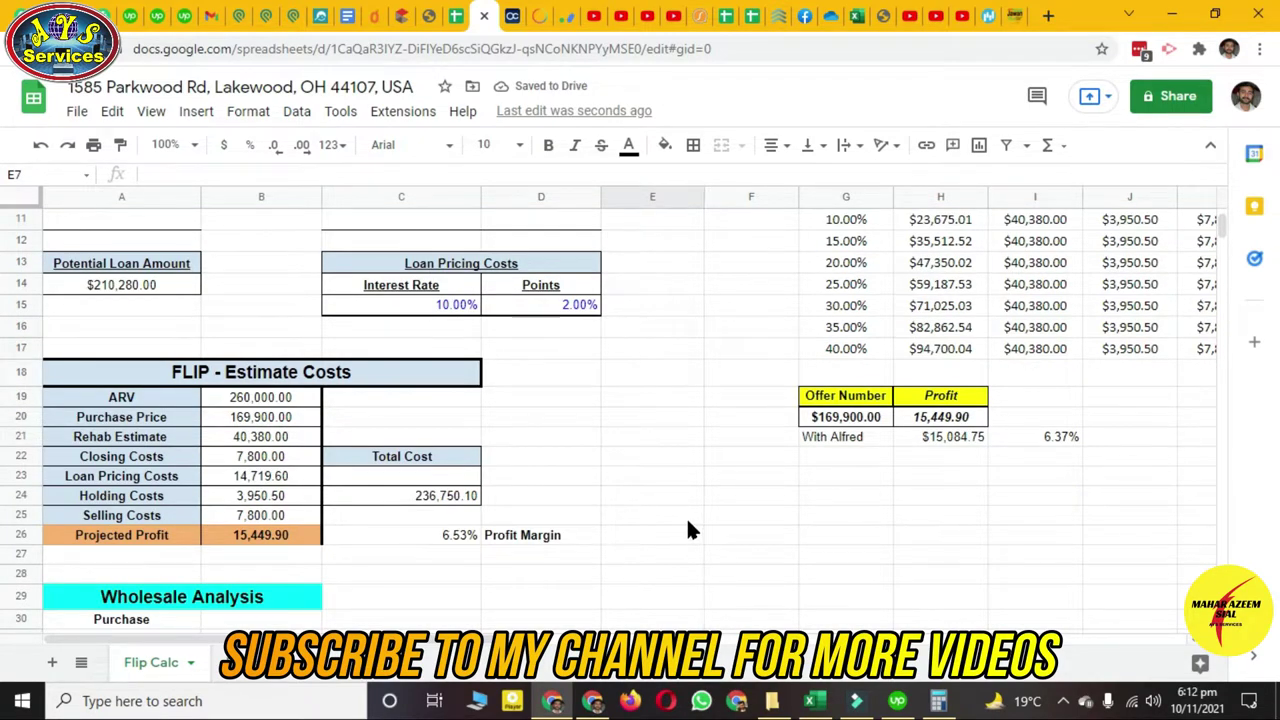
scroll(670, 532, up, 2)
scroll(652, 533, up, 3)
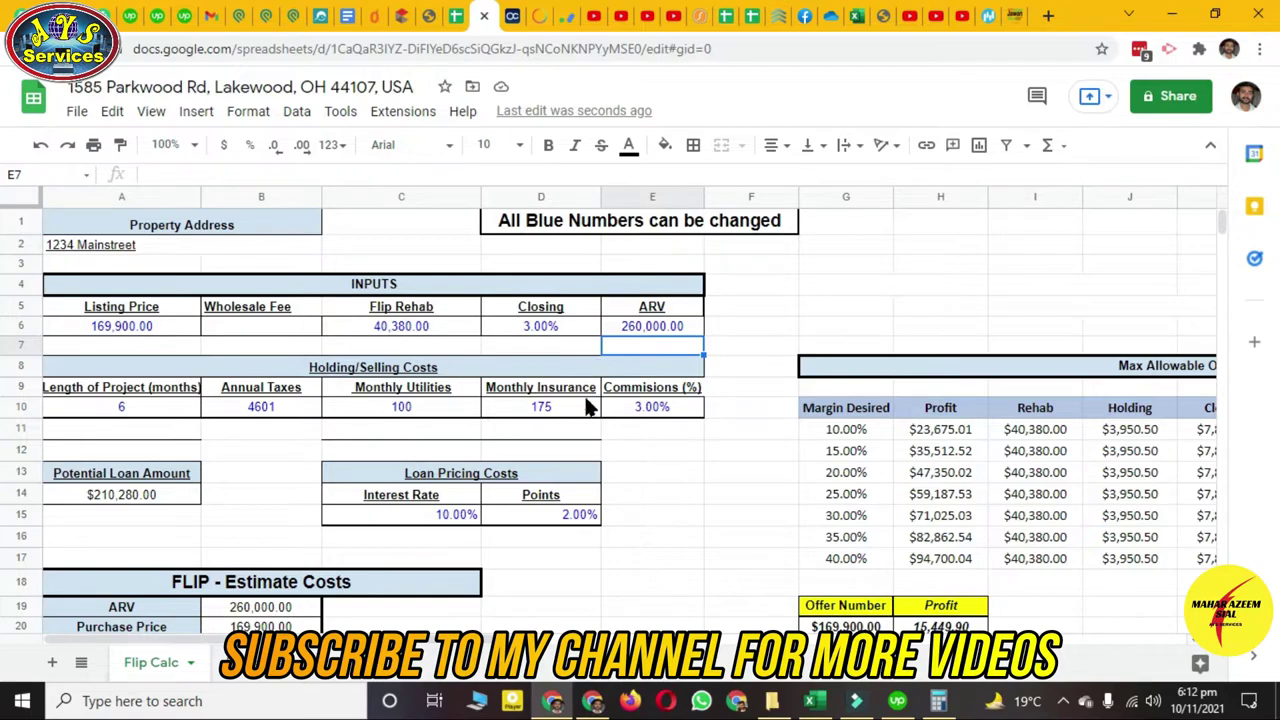
click(161, 322)
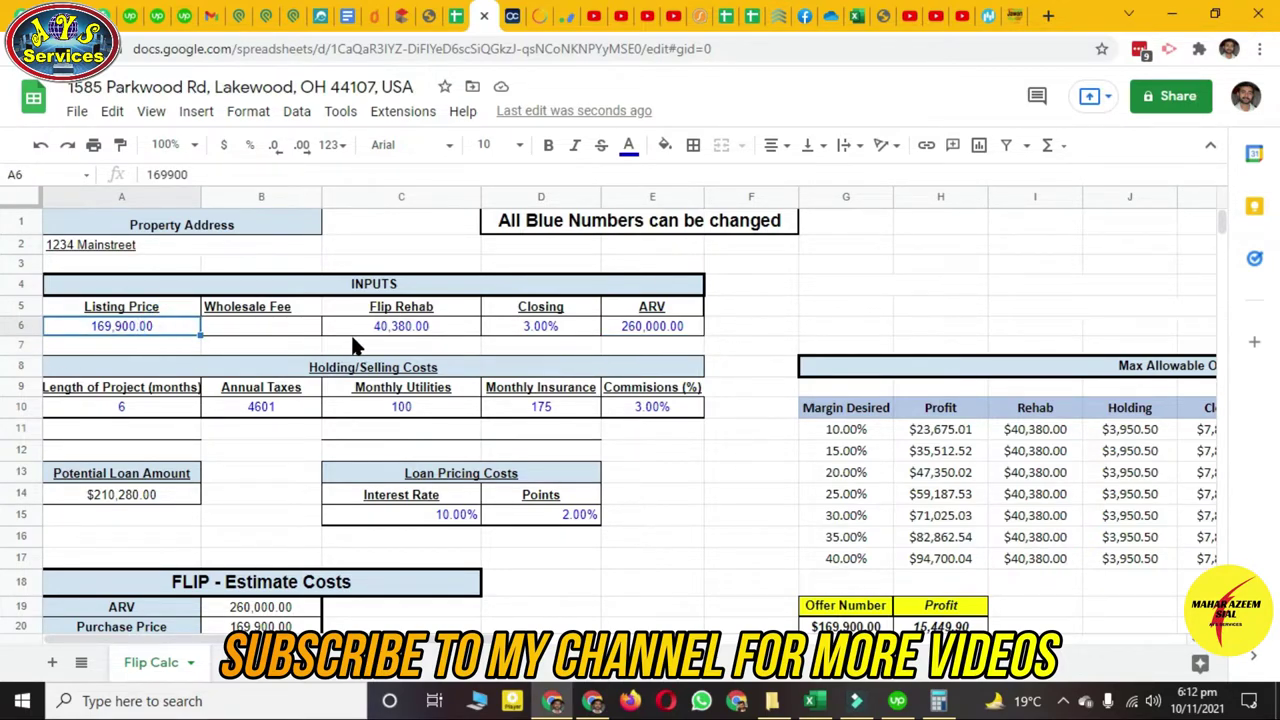
click(439, 330)
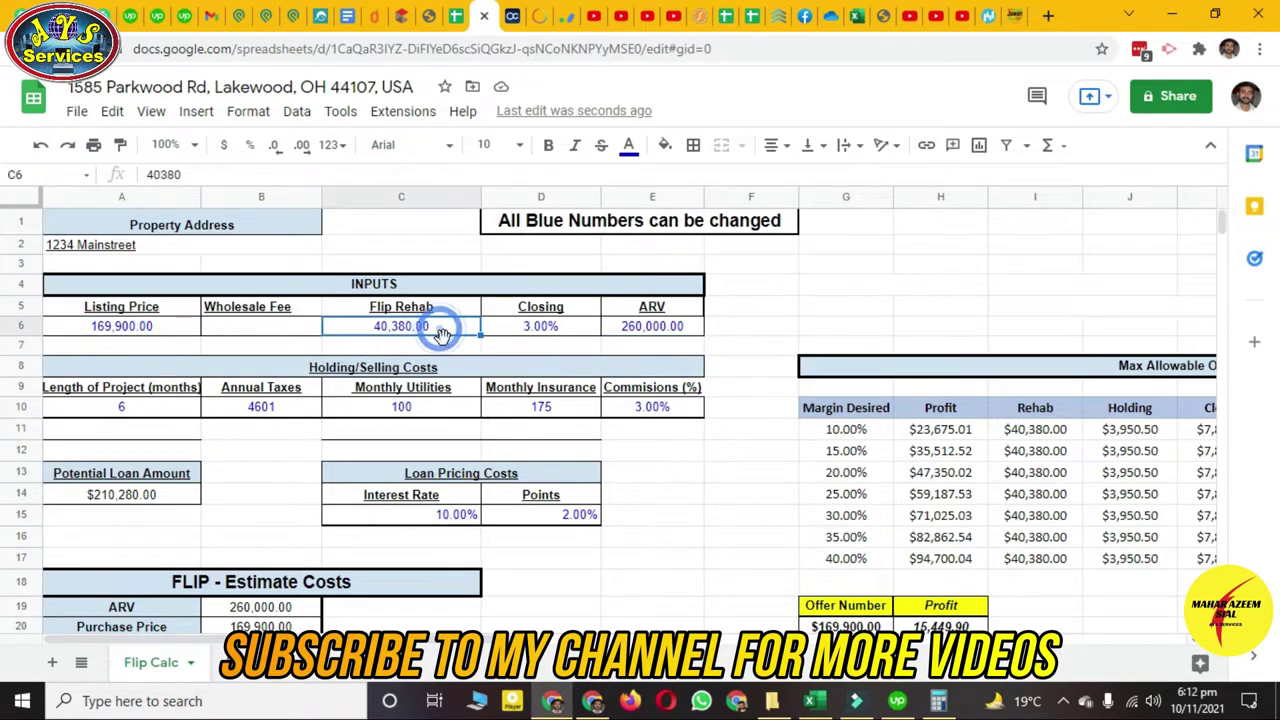
click(655, 325)
click(262, 412)
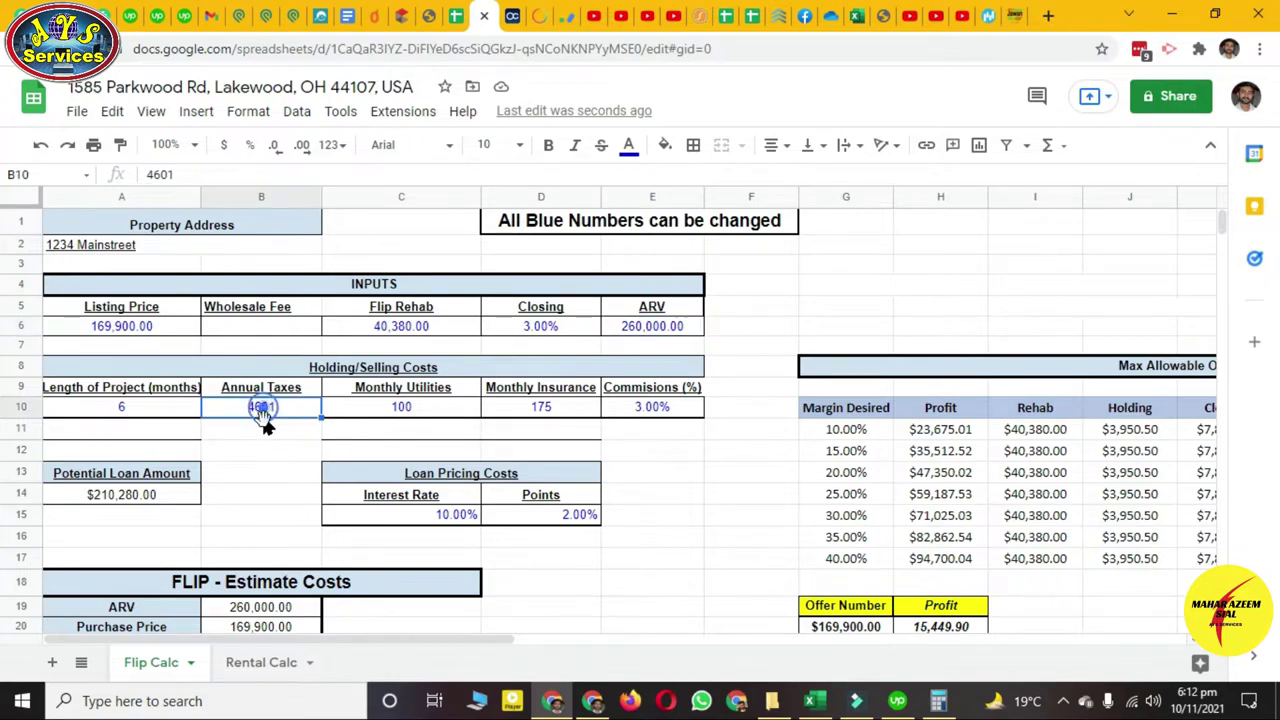
click(153, 410)
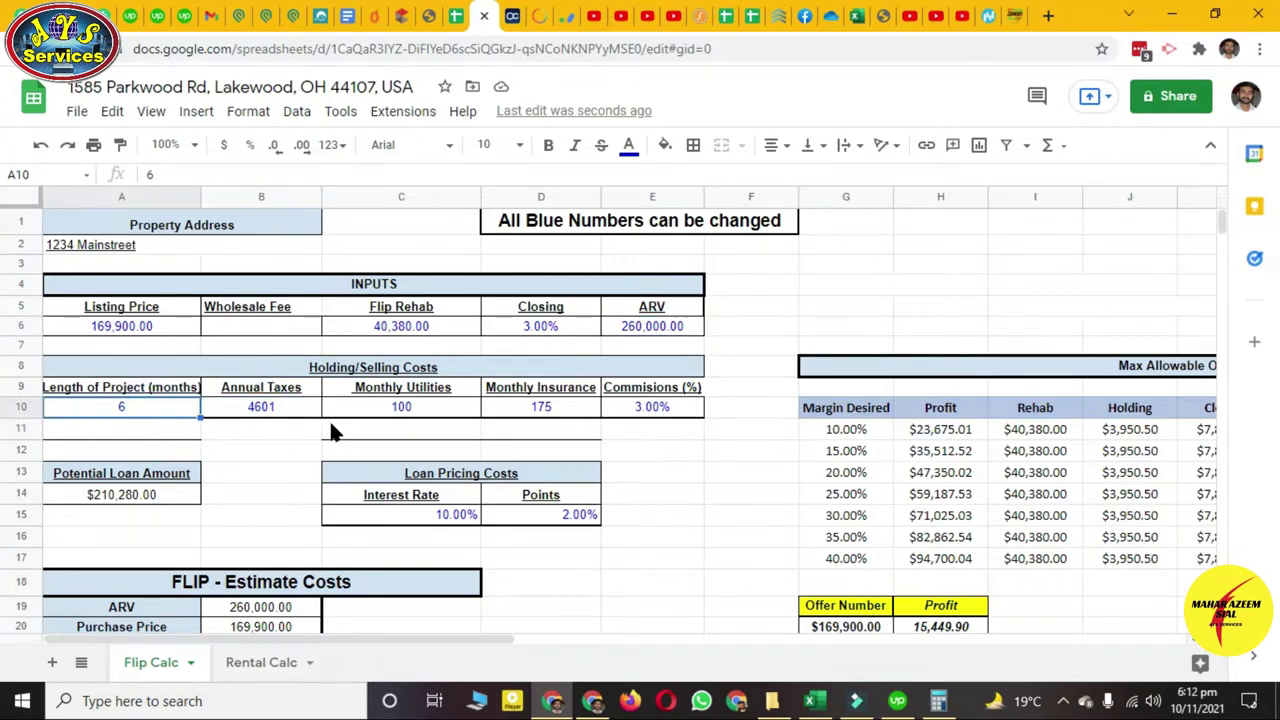
scroll(603, 480, down, 3)
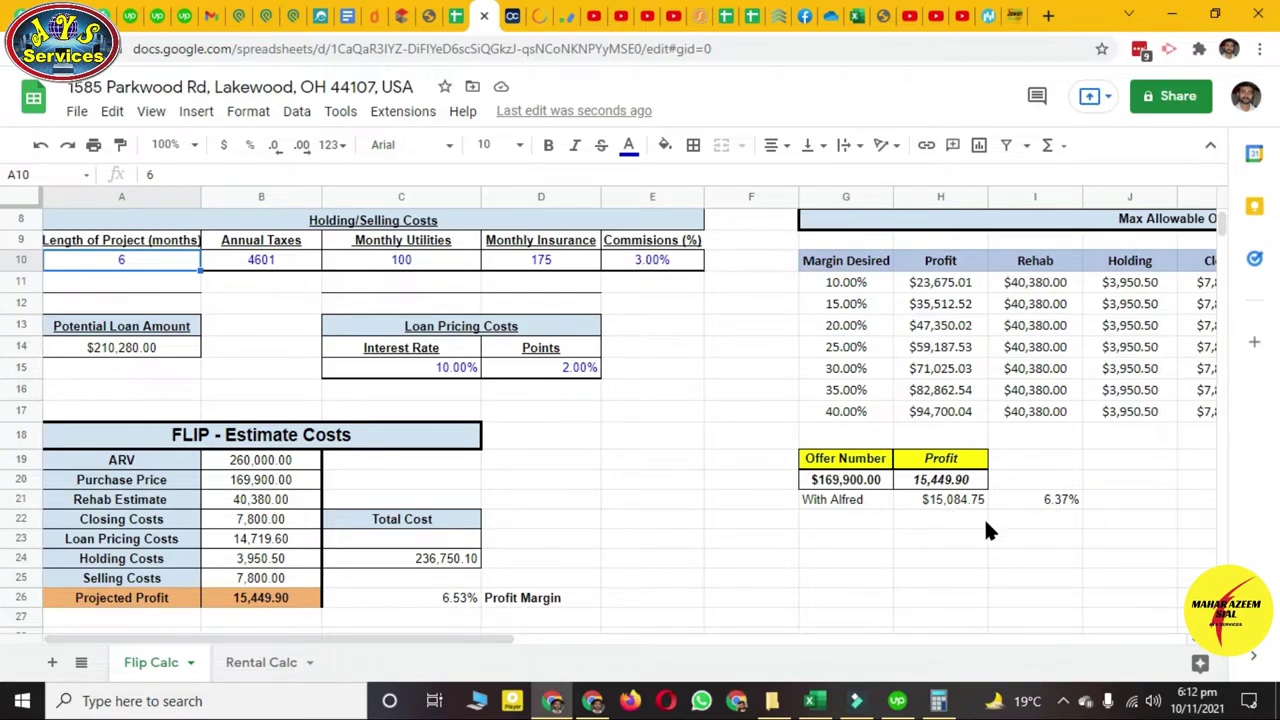
scroll(717, 530, up, 3)
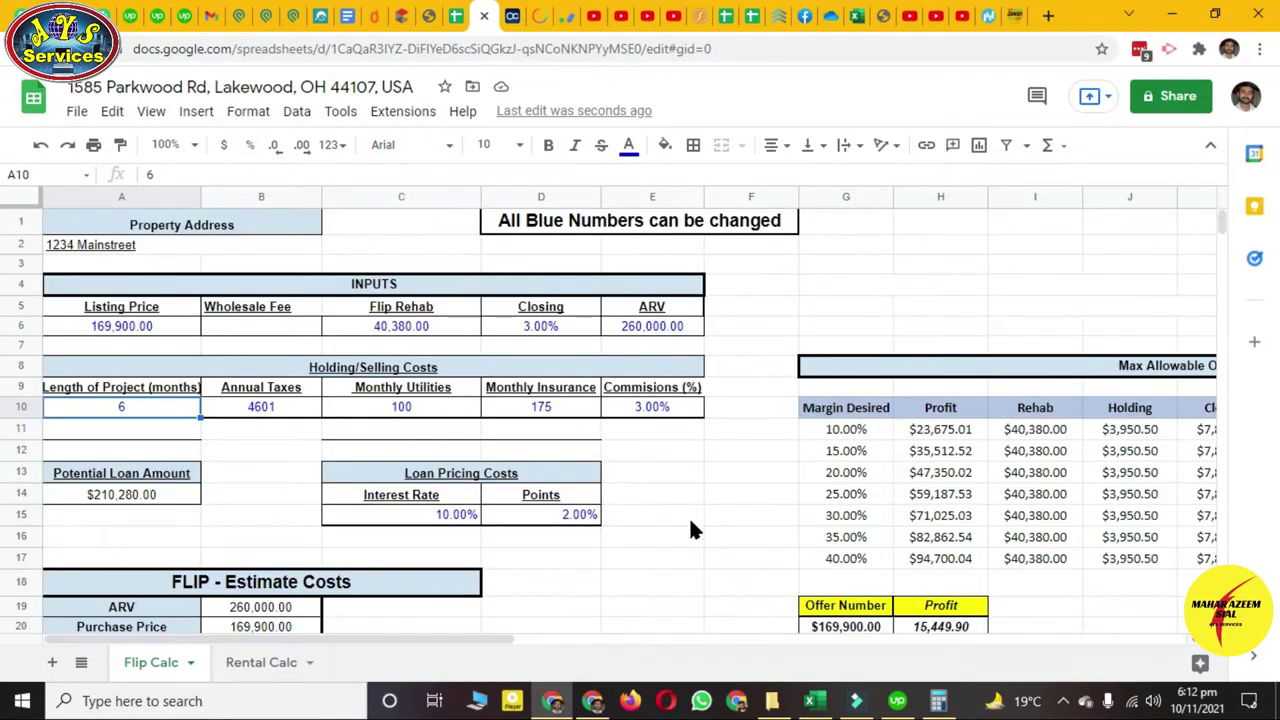
Try a listing price of 160,000 and check the projected profit and profit margin in the flip estimate
click(136, 325)
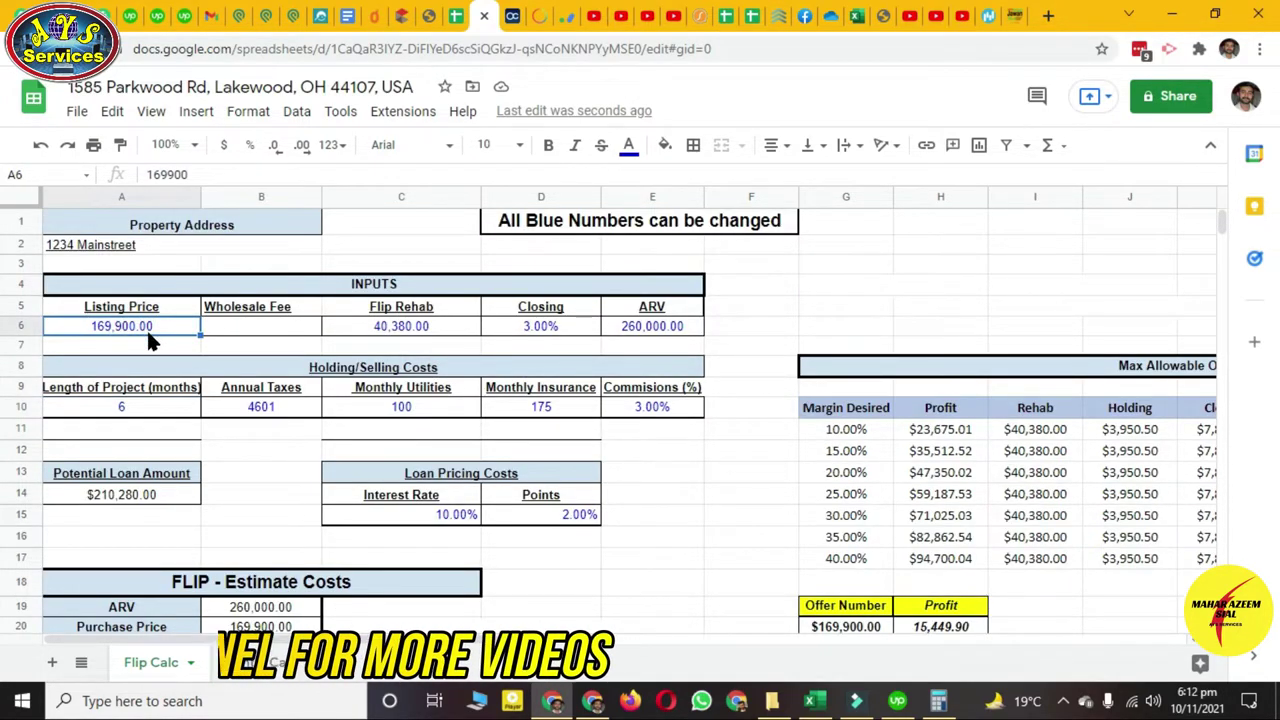
text(160000)
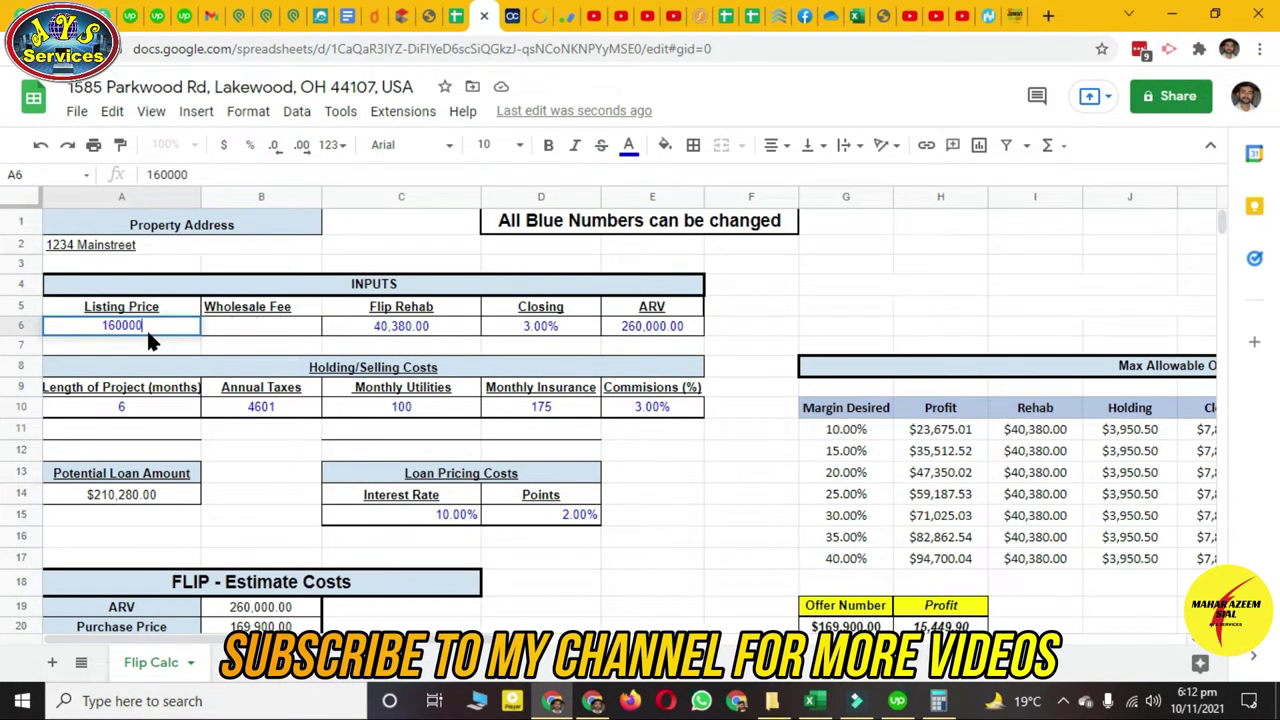
key(Return)
scroll(560, 472, down, 2)
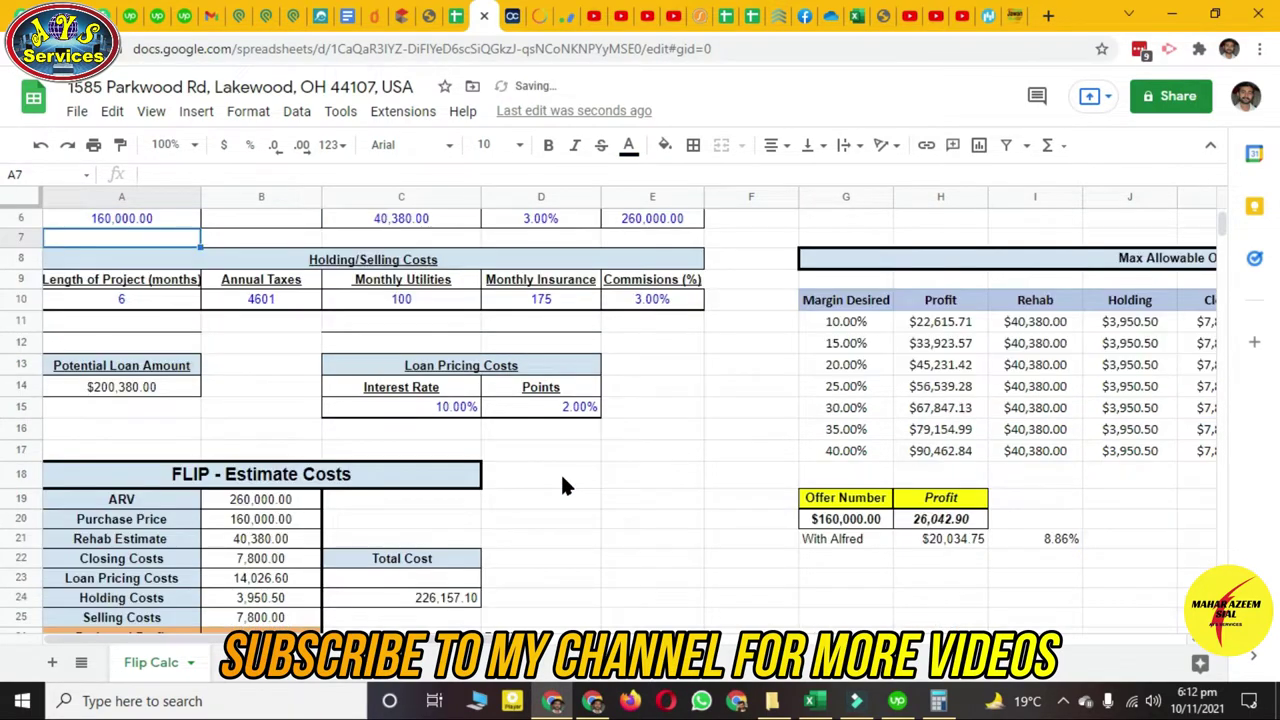
scroll(555, 468, down, 2)
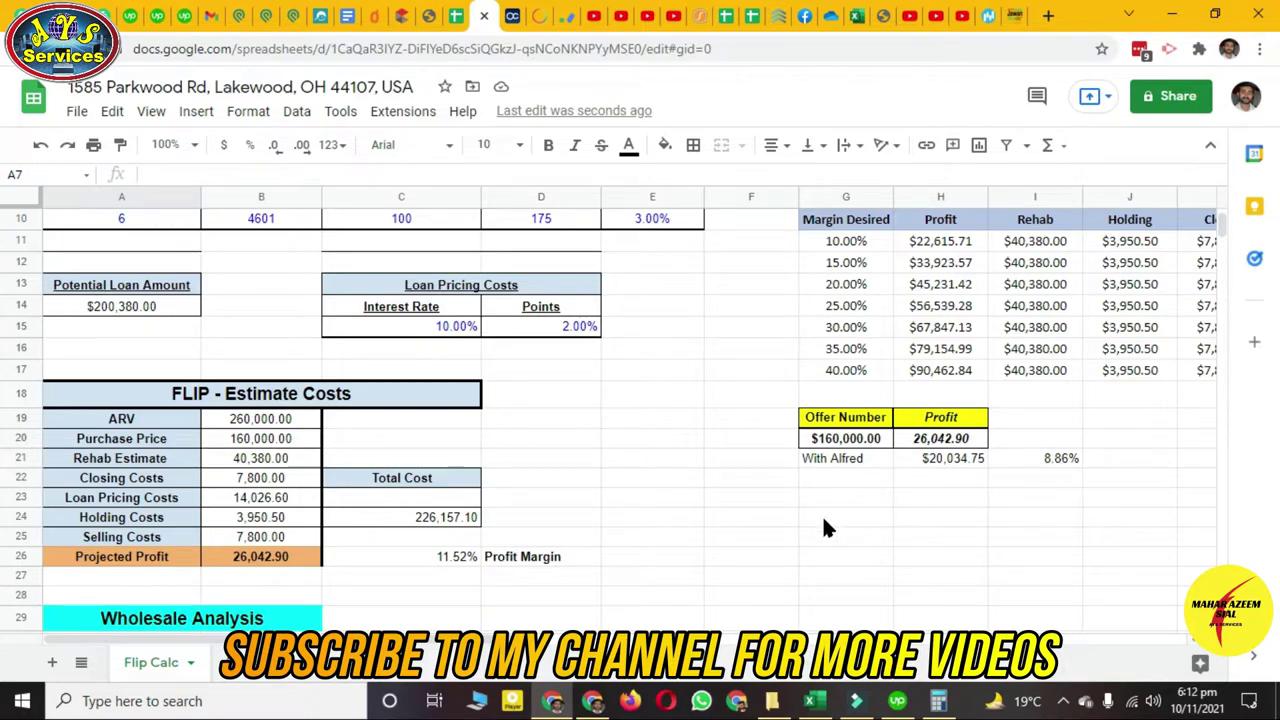
scroll(693, 533, up, 4)
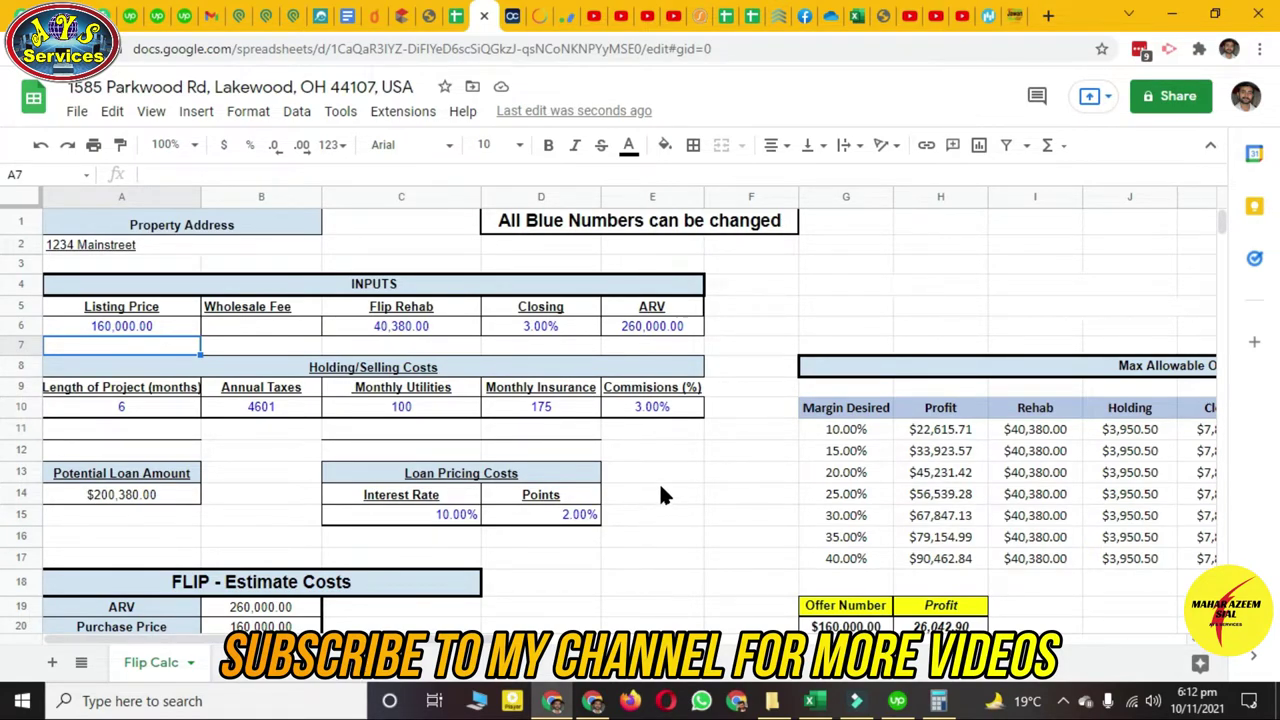
scroll(660, 494, down, 4)
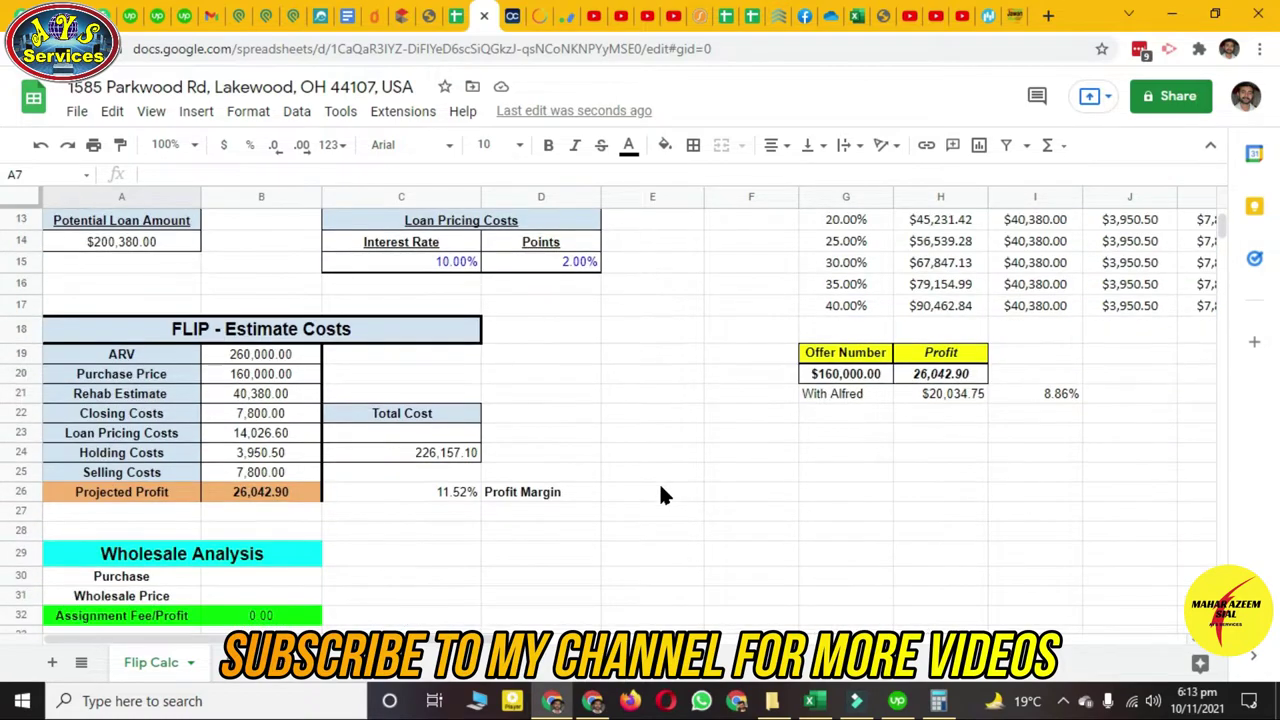
scroll(659, 482, up, 4)
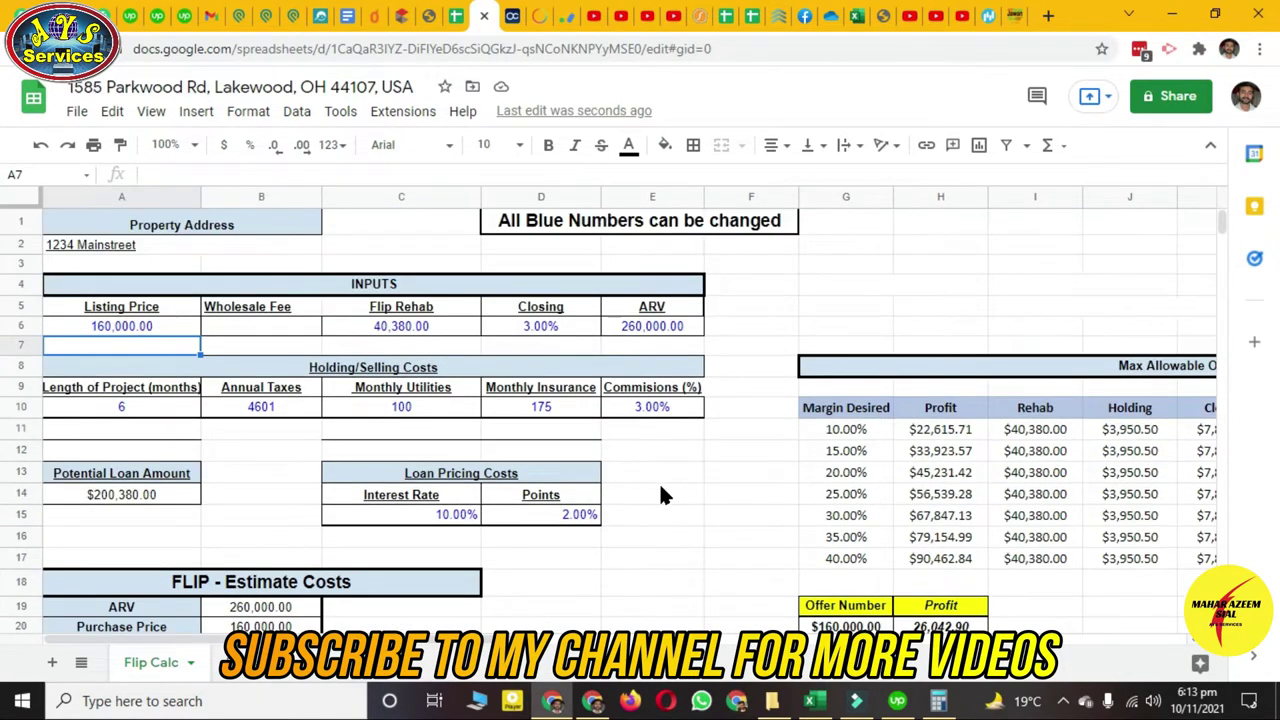
Set the listing price back to 169,900
click(134, 325)
text(169)
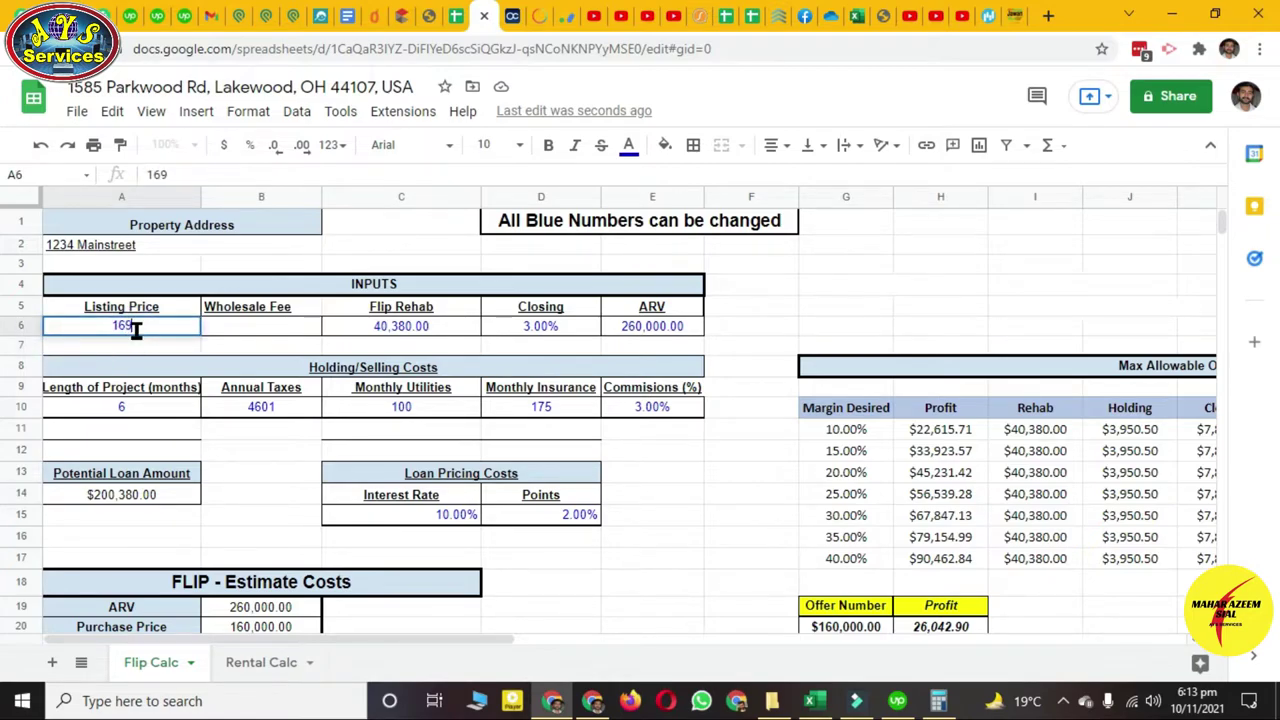
text(,900)
key(Return)
Set the offer number above the With Alfred row to 160,000 and review the inputs
scroll(388, 405, down, 2)
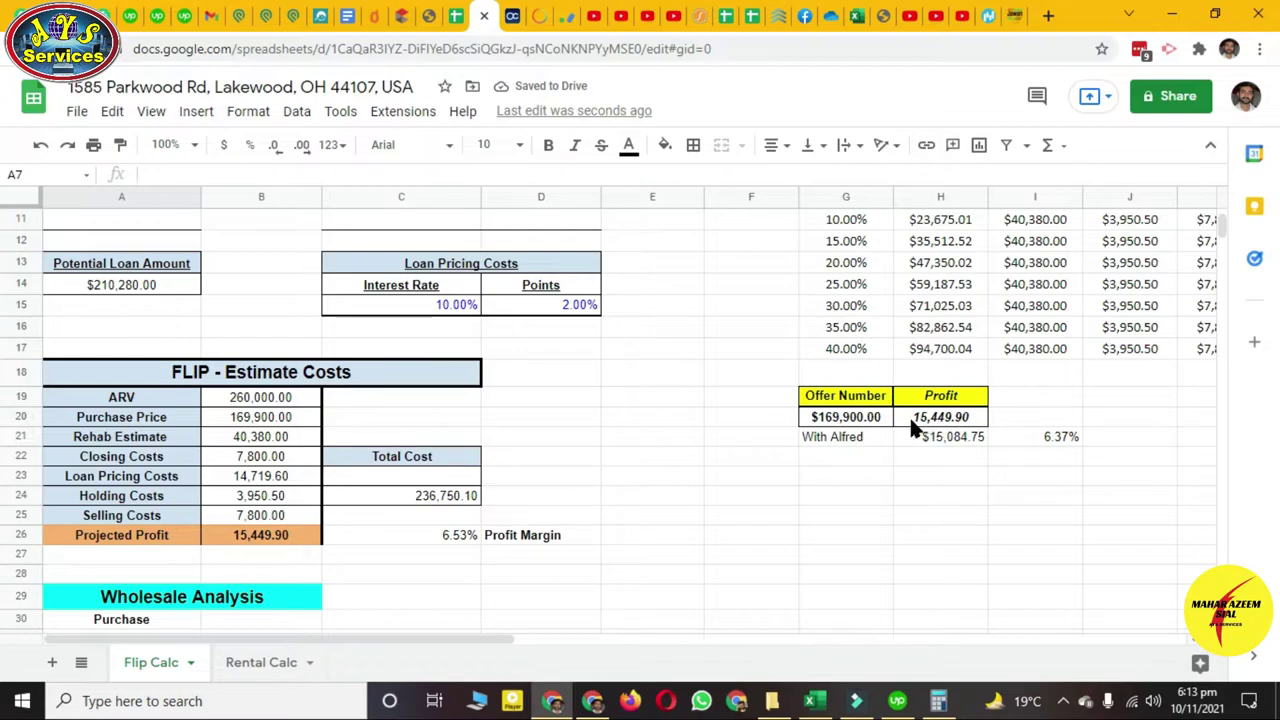
click(845, 420)
text(160)
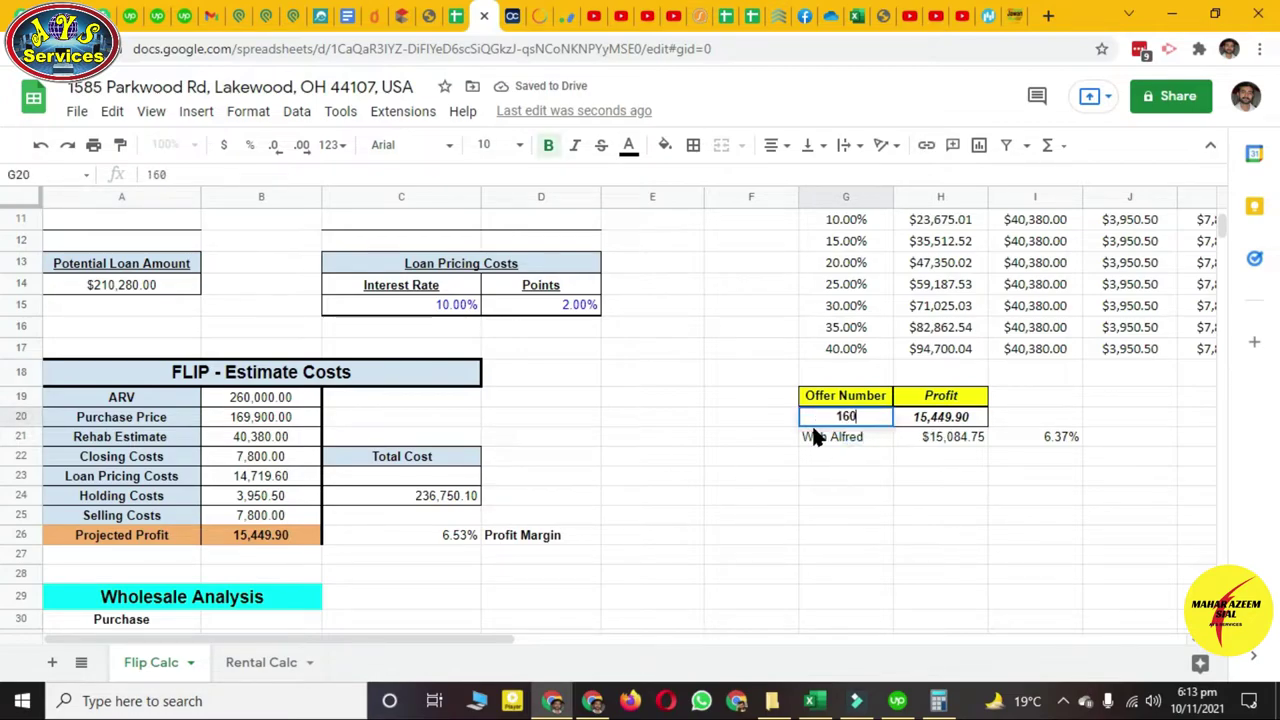
text(,00)
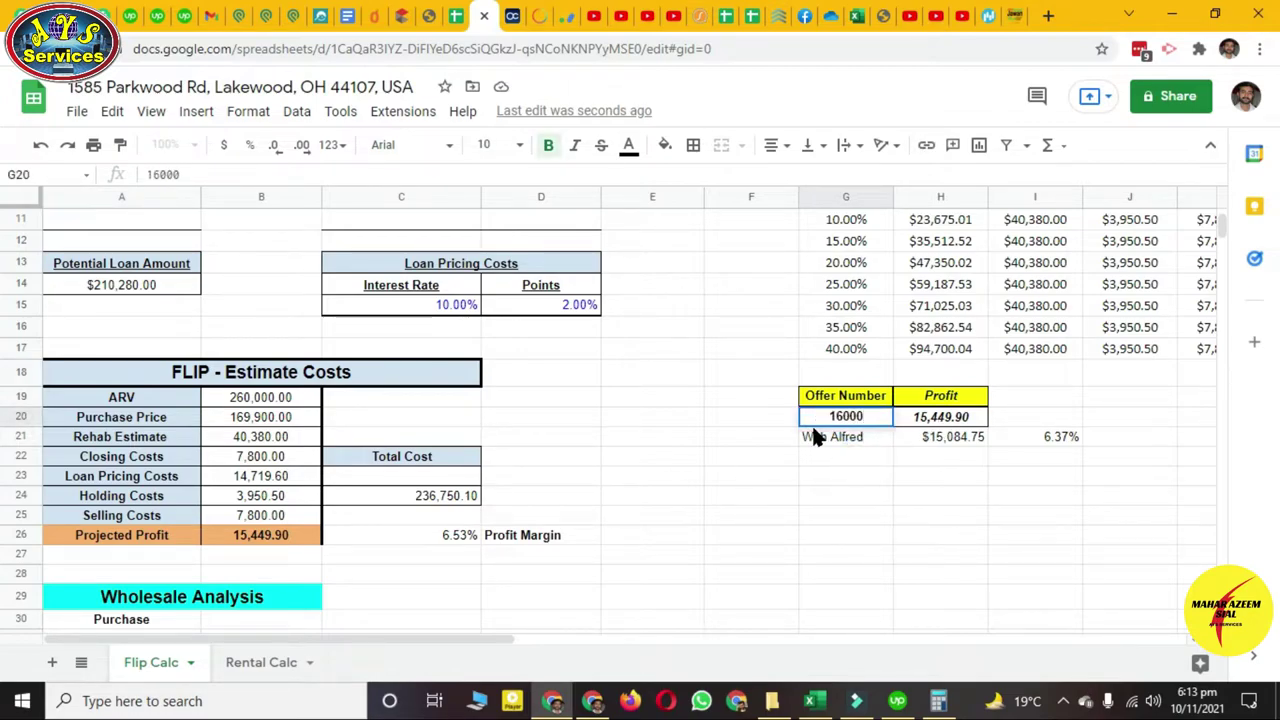
text(0)
key(Return)
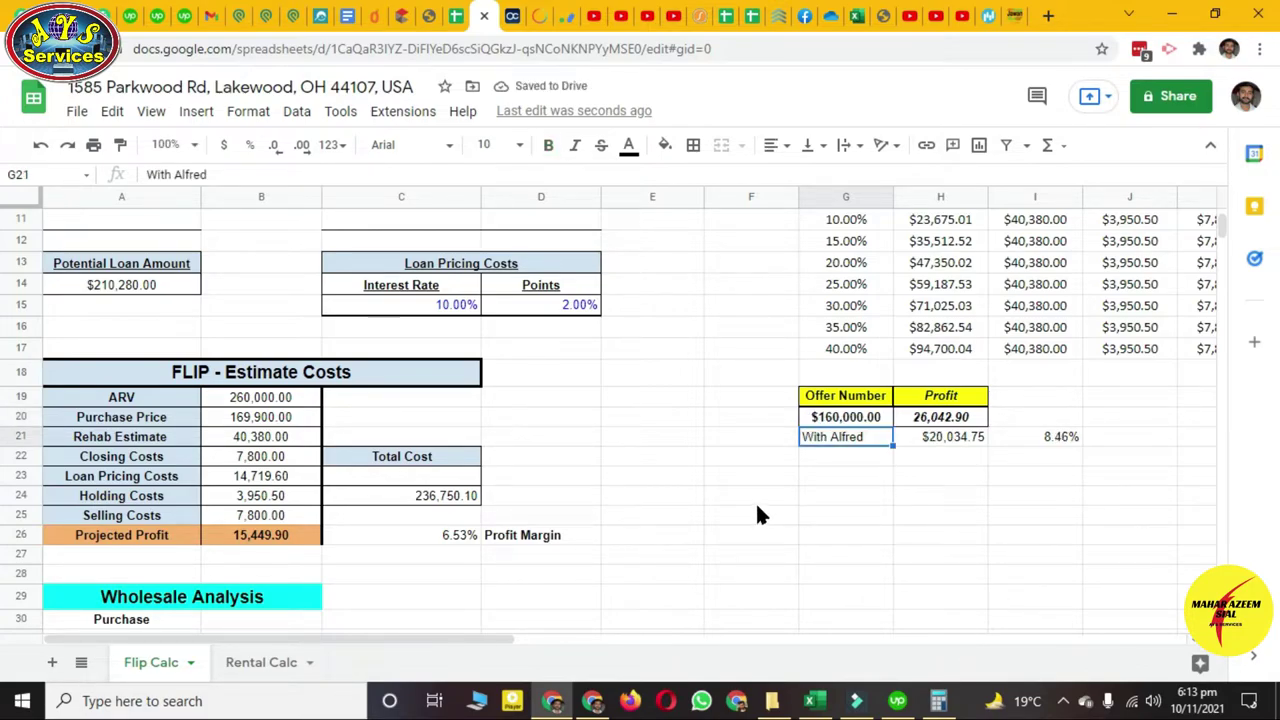
scroll(743, 517, up, 5)
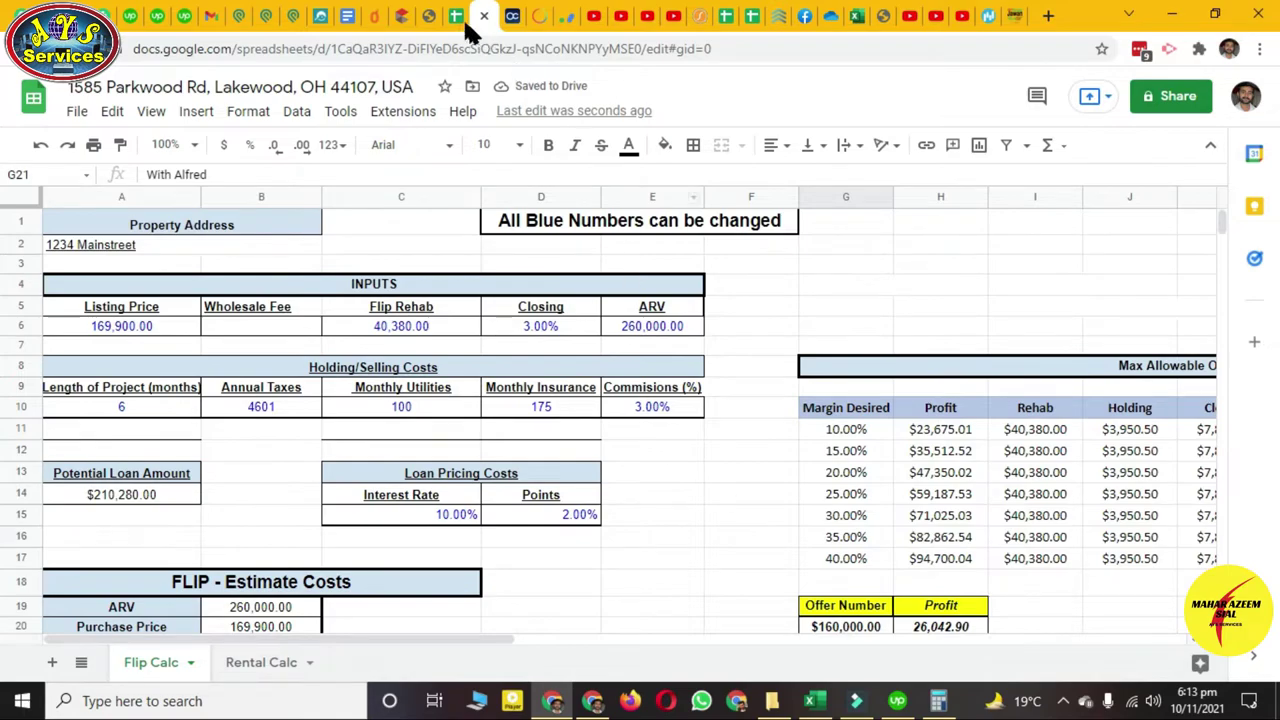
Switch to the property's Podio acquisition item and attach Quick CMA - 260K.pdf from the New folder to its files
click(284, 19)
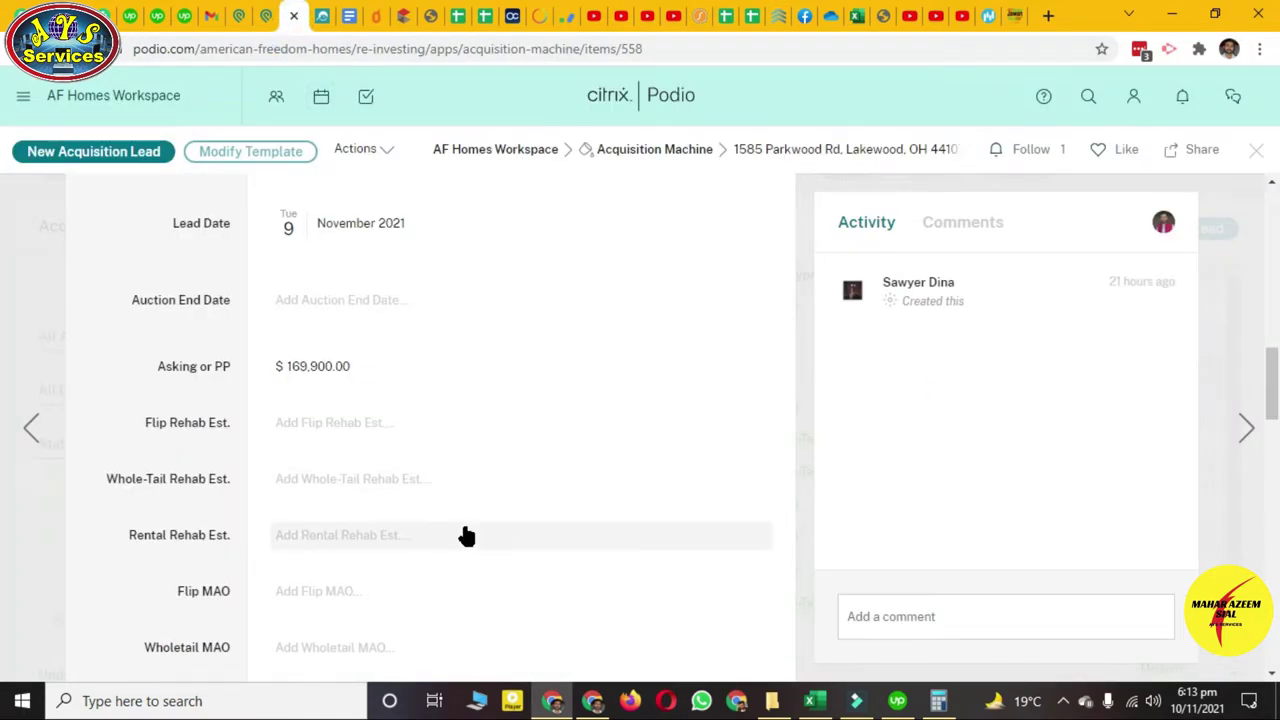
scroll(466, 537, down, 15)
click(305, 487)
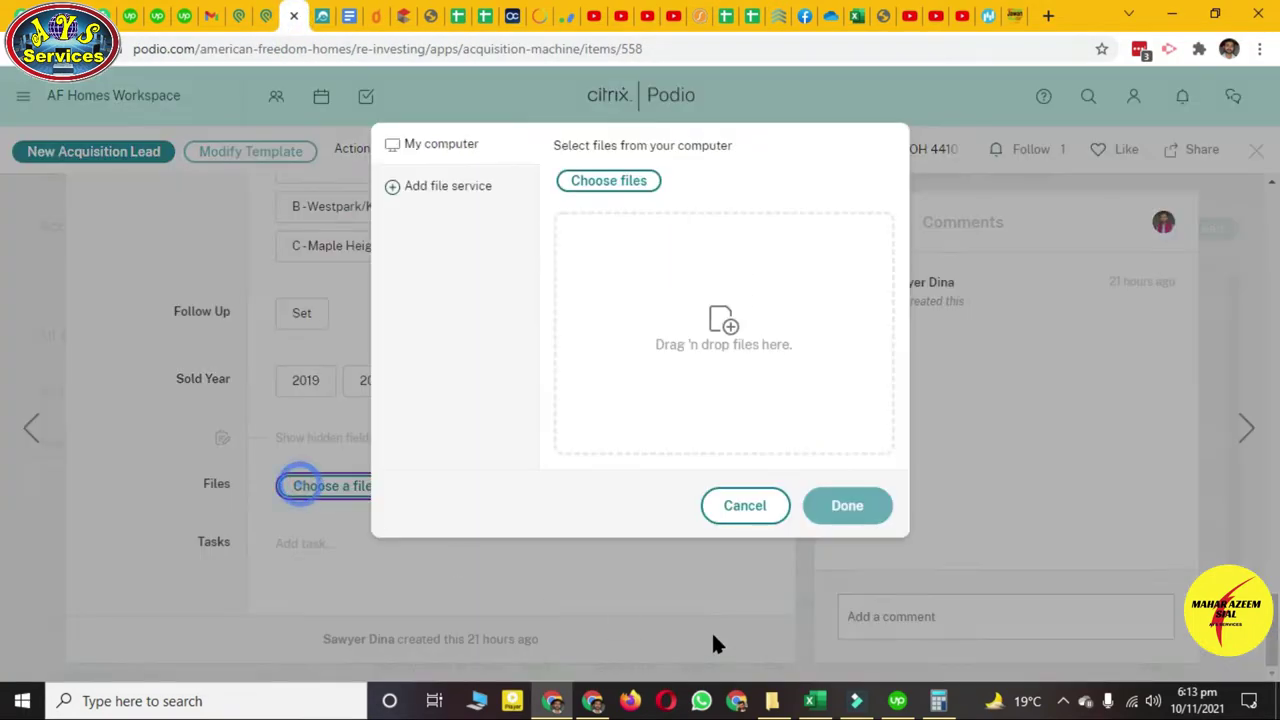
click(771, 700)
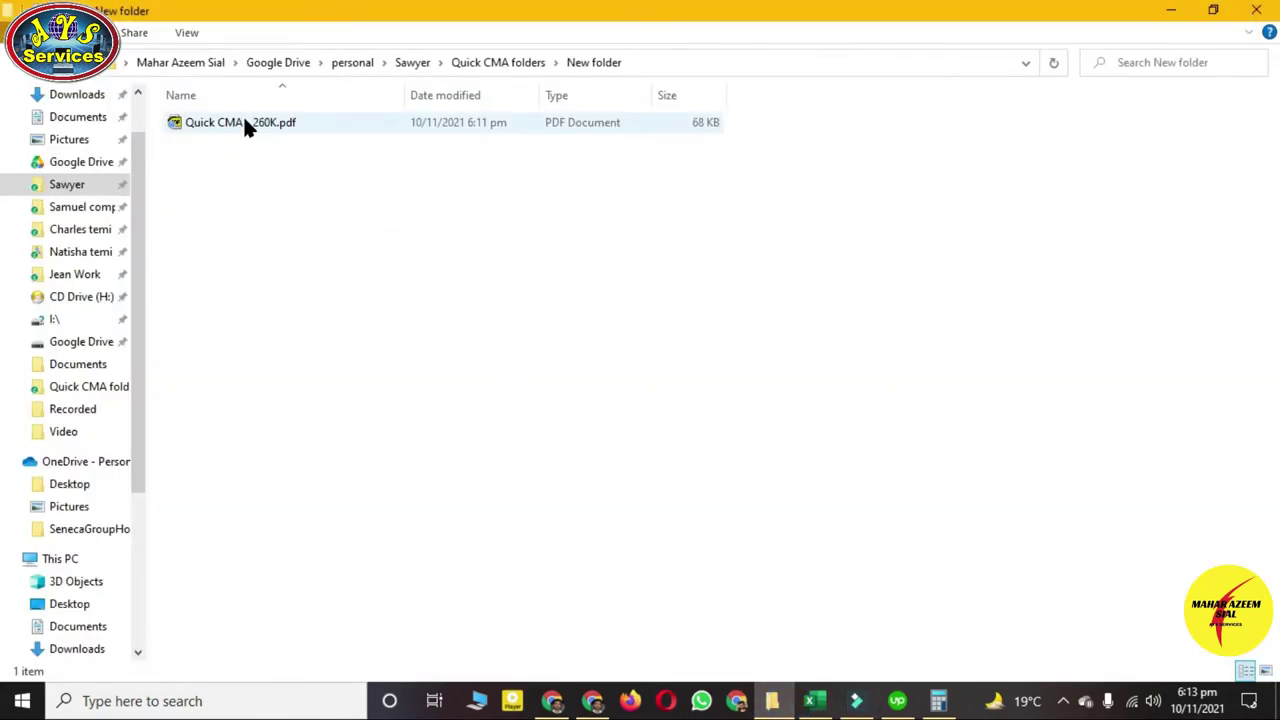
drag(243, 122, 687, 367)
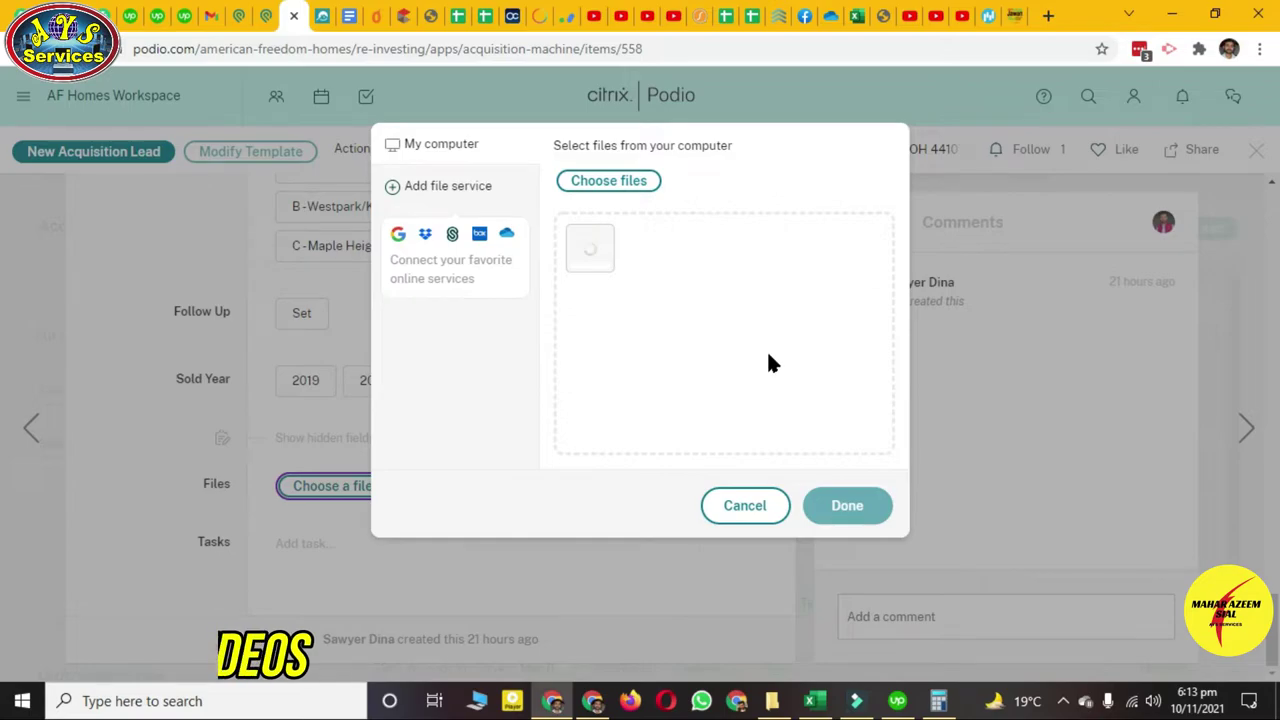
click(847, 505)
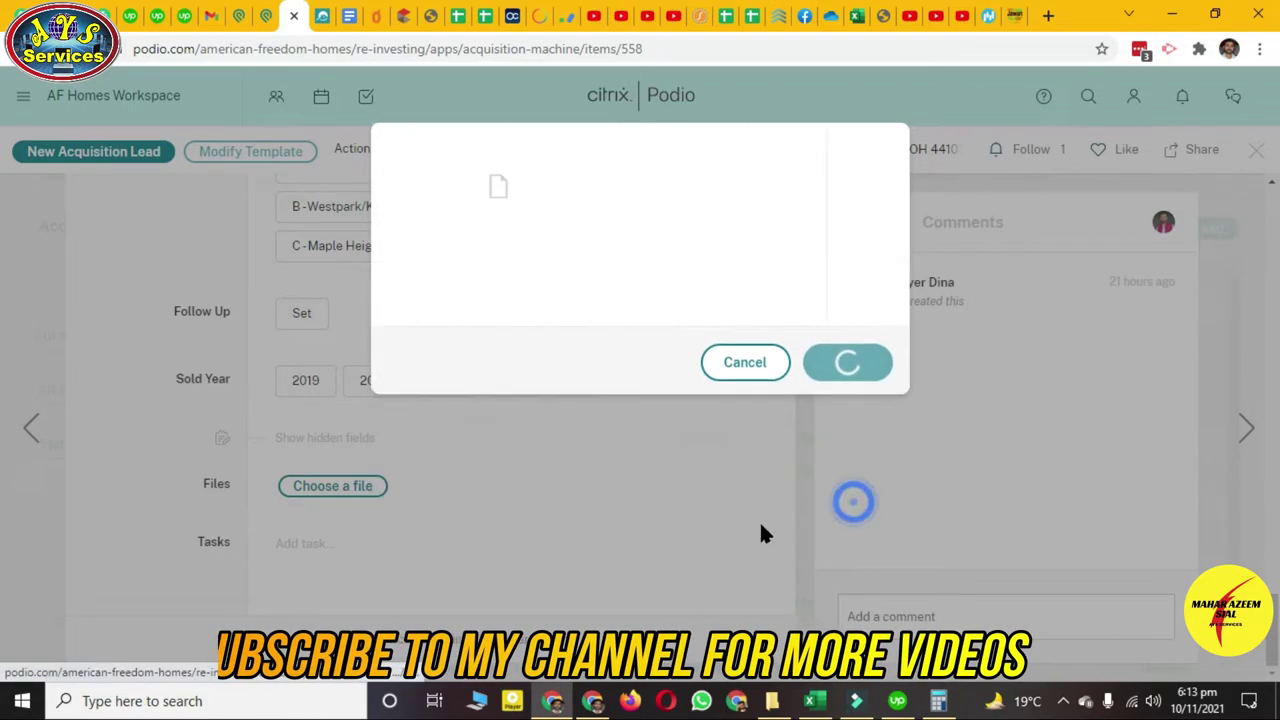
scroll(560, 510, up, 4)
scroll(589, 530, up, 10)
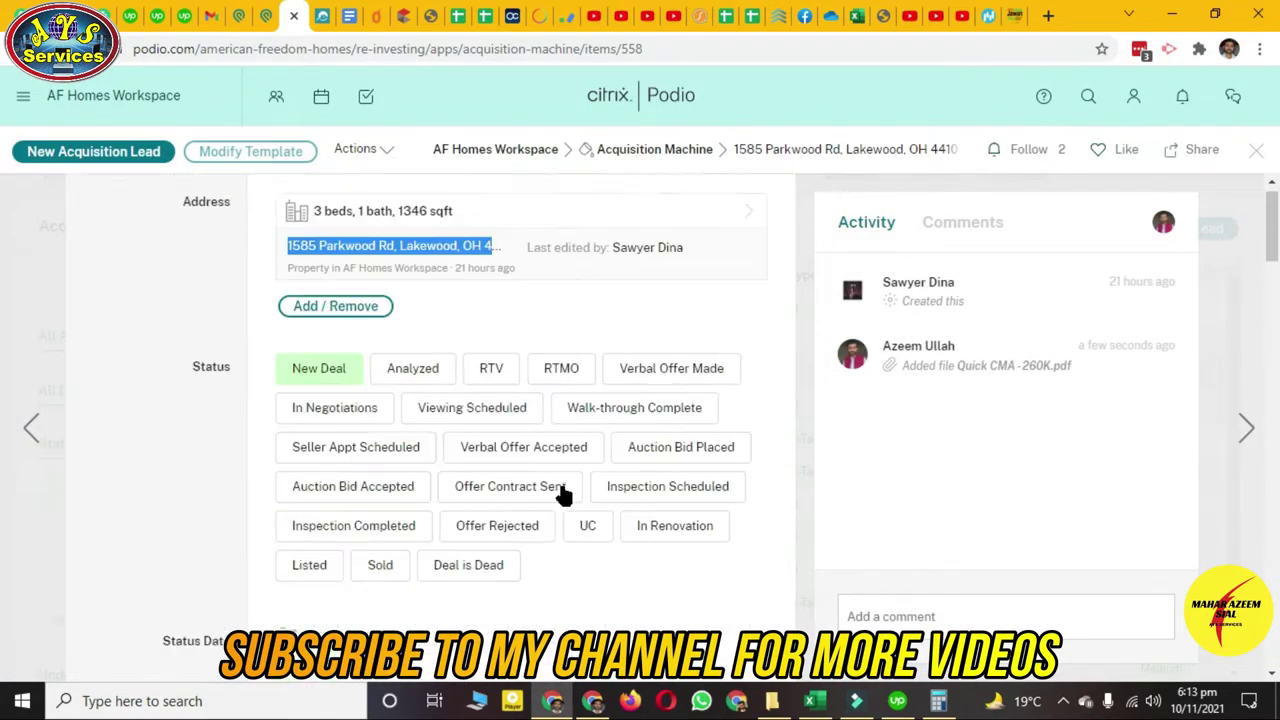
Rename the New folder inside Quick CMA folders with the copied property address
key(alt+Tab)
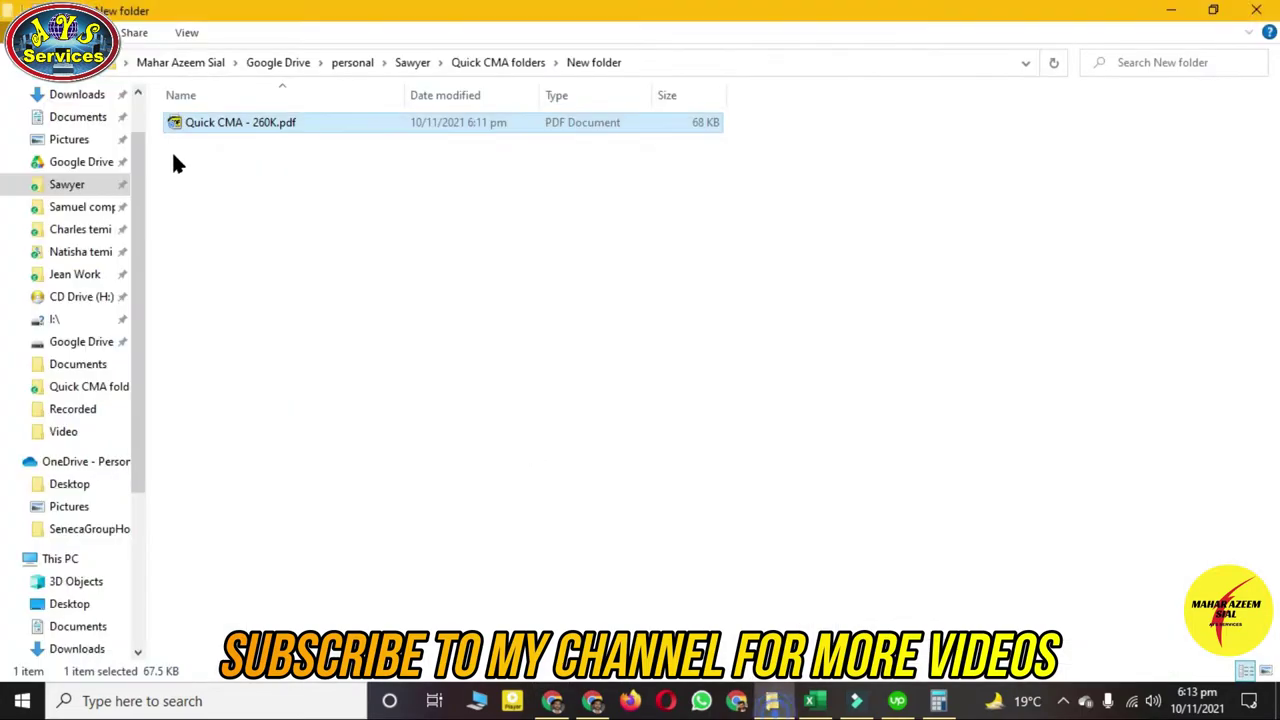
key(alt+Up)
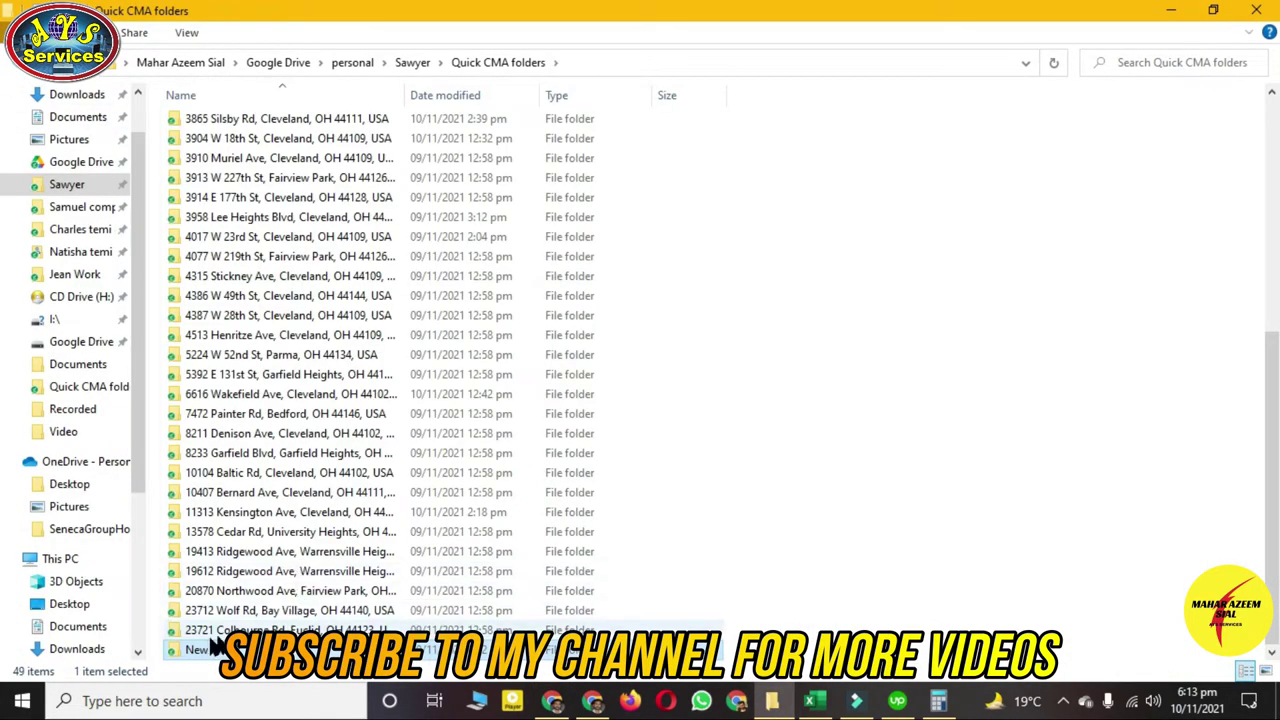
right_click(200, 649)
click(187, 605)
key(ctrl+v)
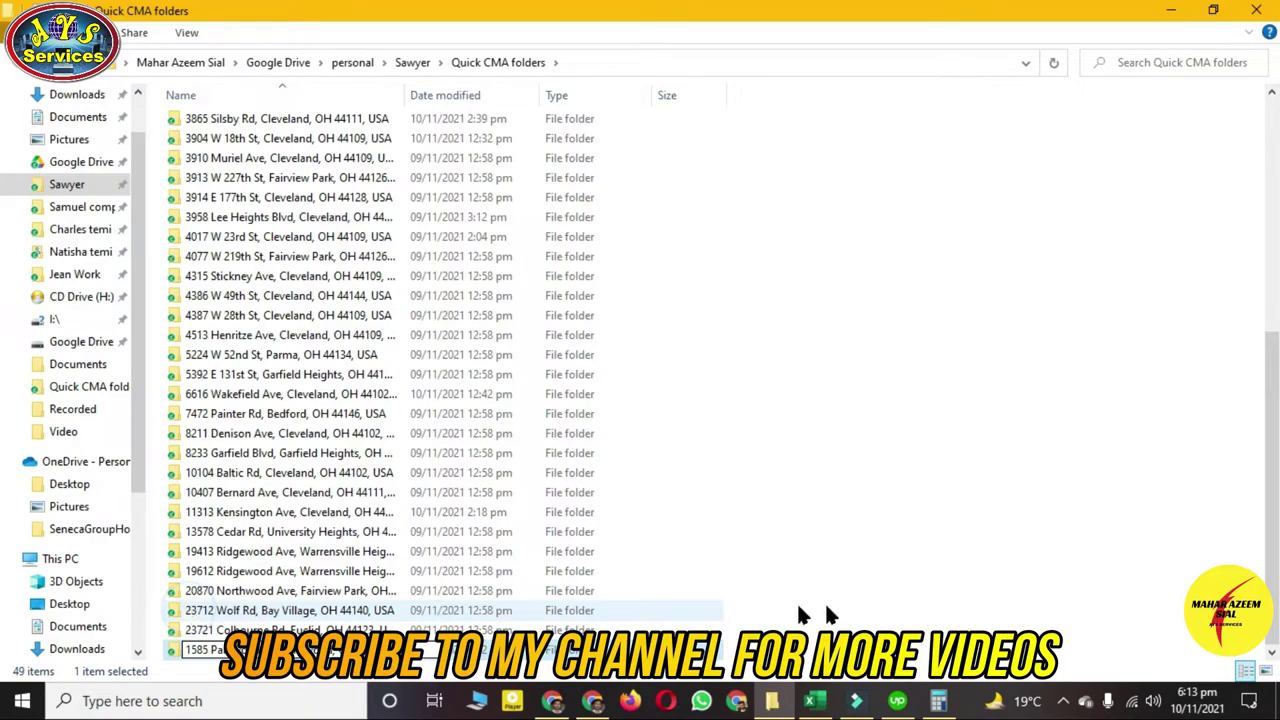
key(Return)
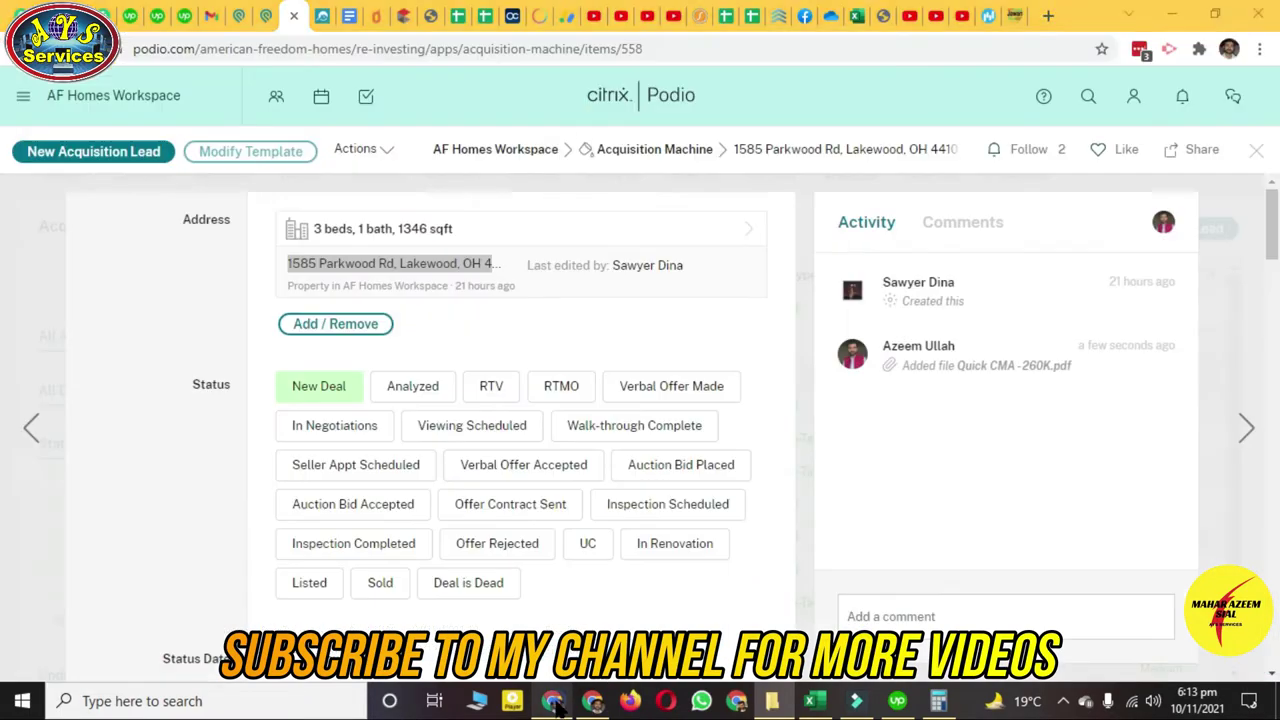
Return to the Podio acquisition lead and set its Renovation Grade to FLIP - Level 2 (Mid-Grade Renovation)
key(alt+Tab)
scroll(455, 336, down, 6)
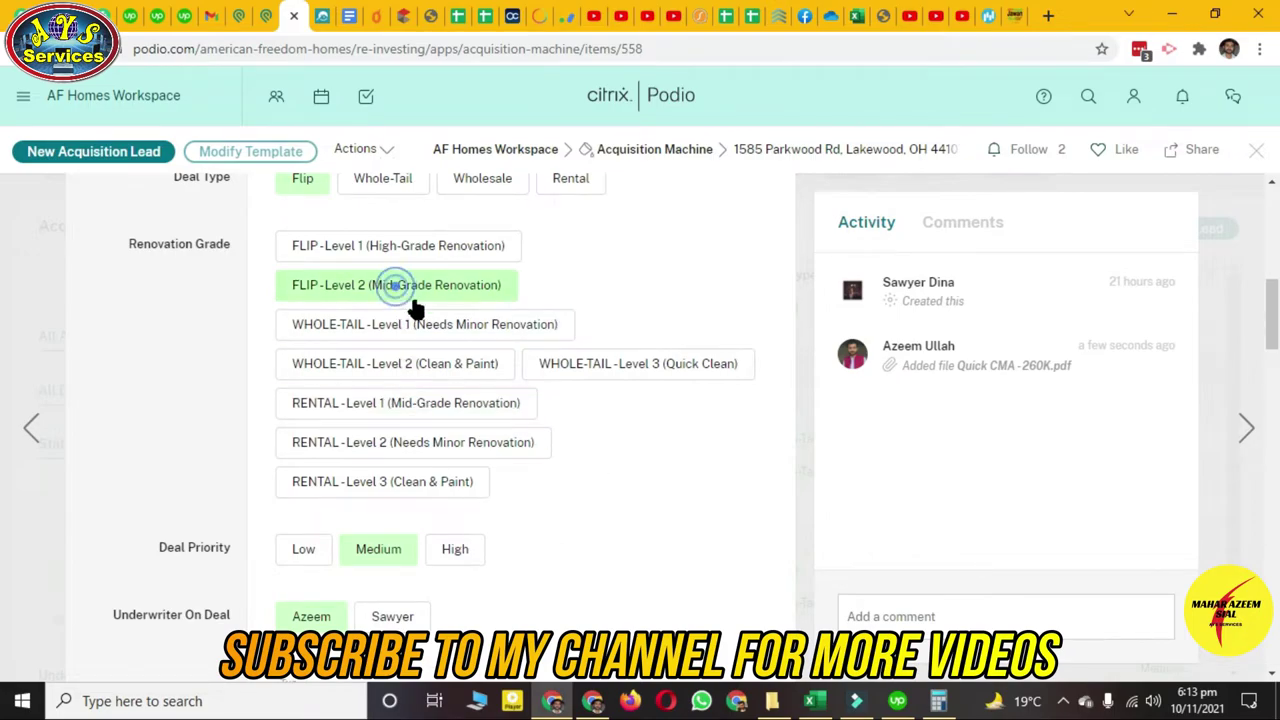
click(400, 298)
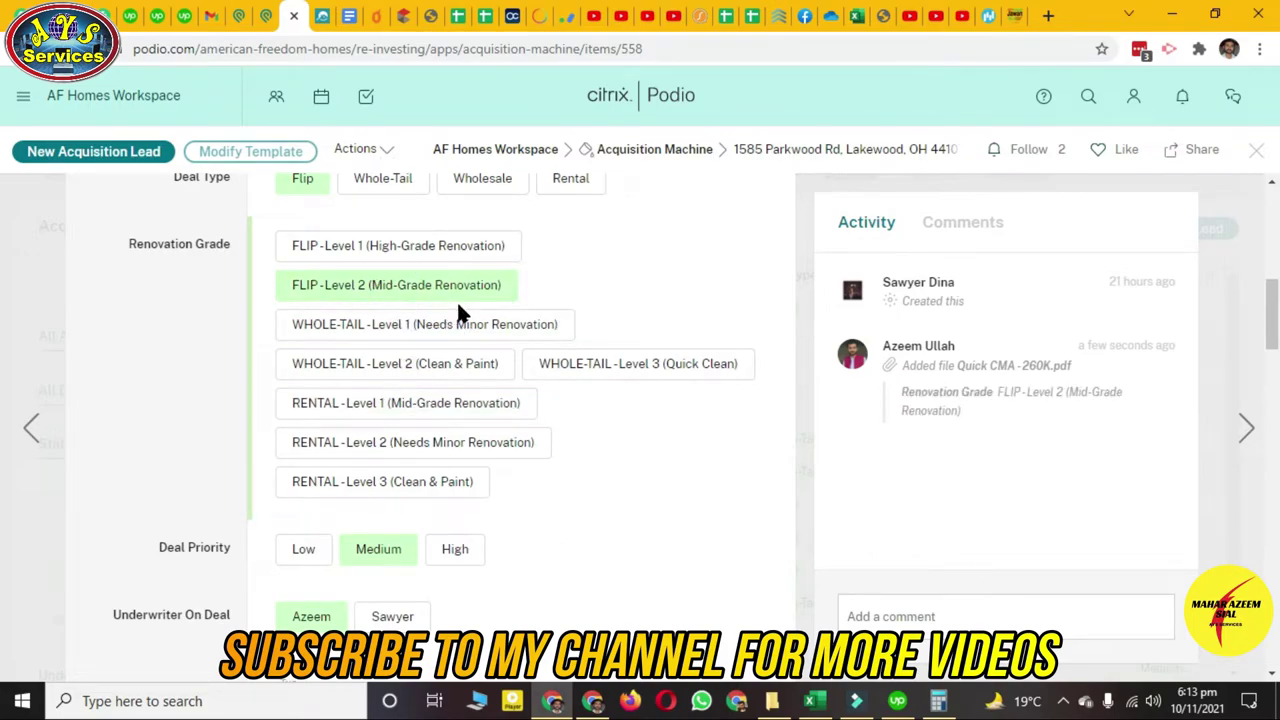
Review the property's photos in the OneHome listing to examine the condition of the kitchen, dining room, bathrooms, bedrooms, basement and garage
click(322, 16)
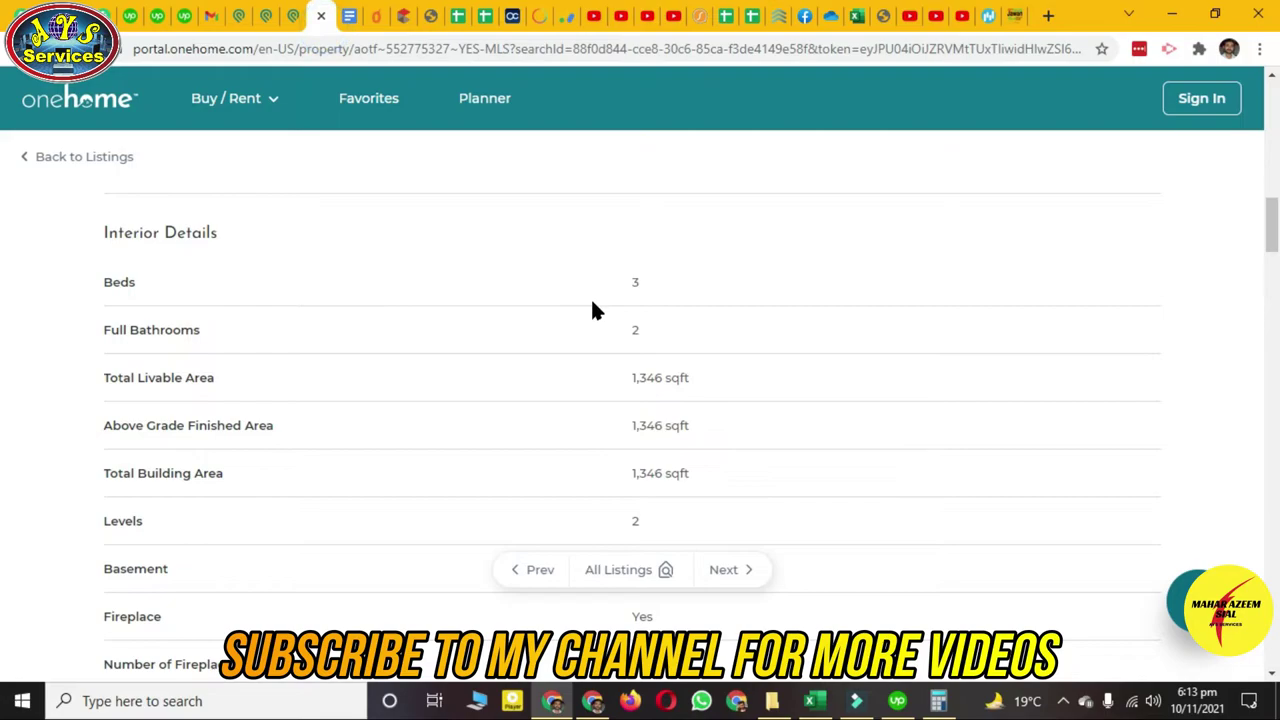
scroll(590, 297, up, 5)
scroll(597, 320, down, 1)
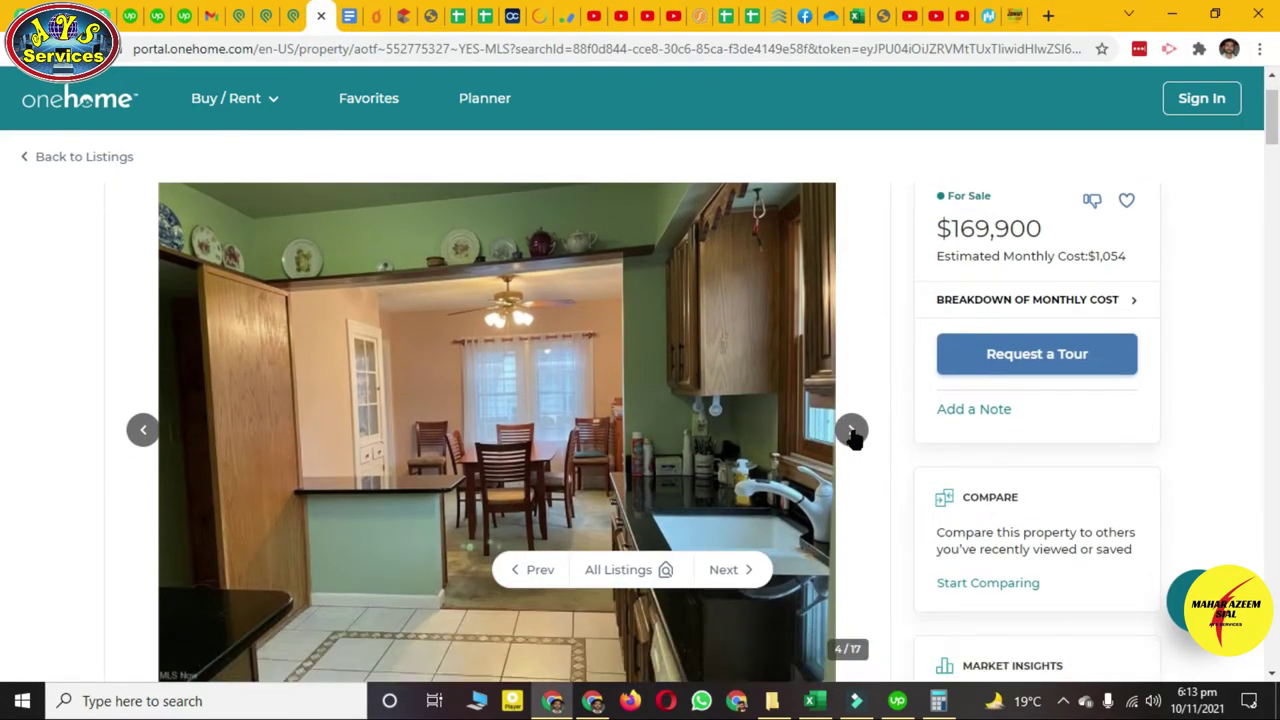
click(851, 430)
click(851, 430)
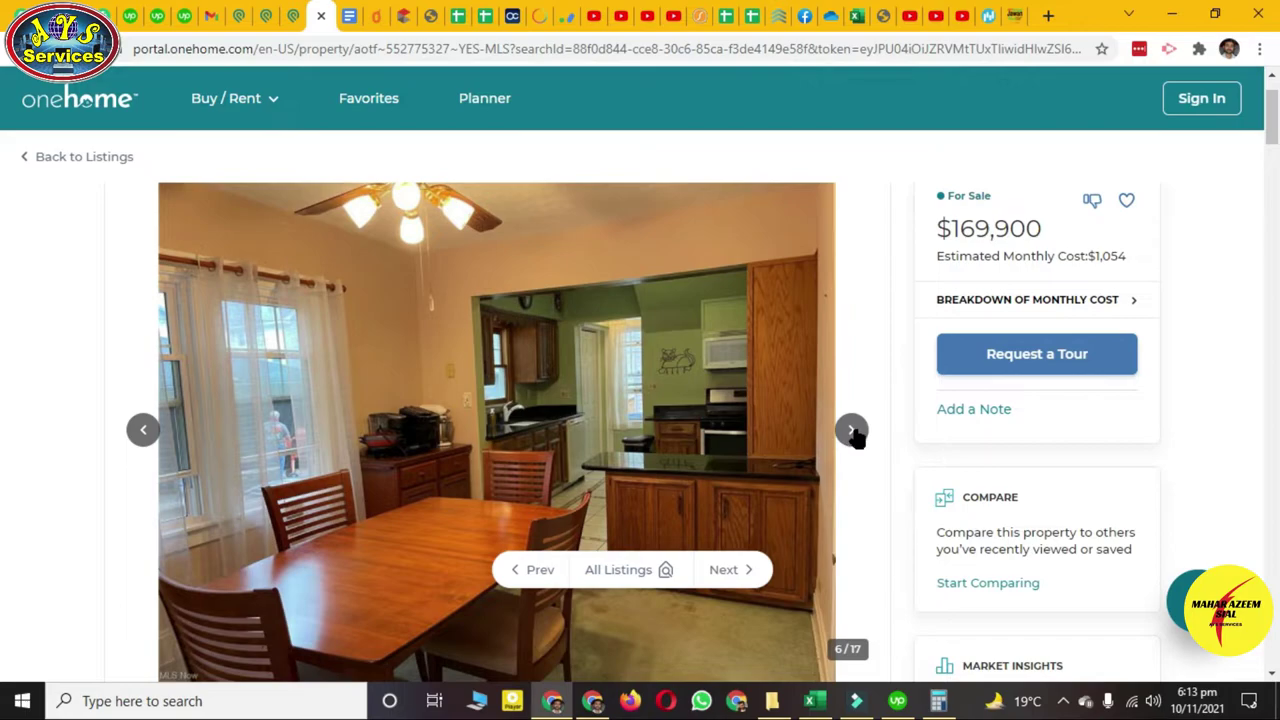
click(851, 430)
click(851, 430)
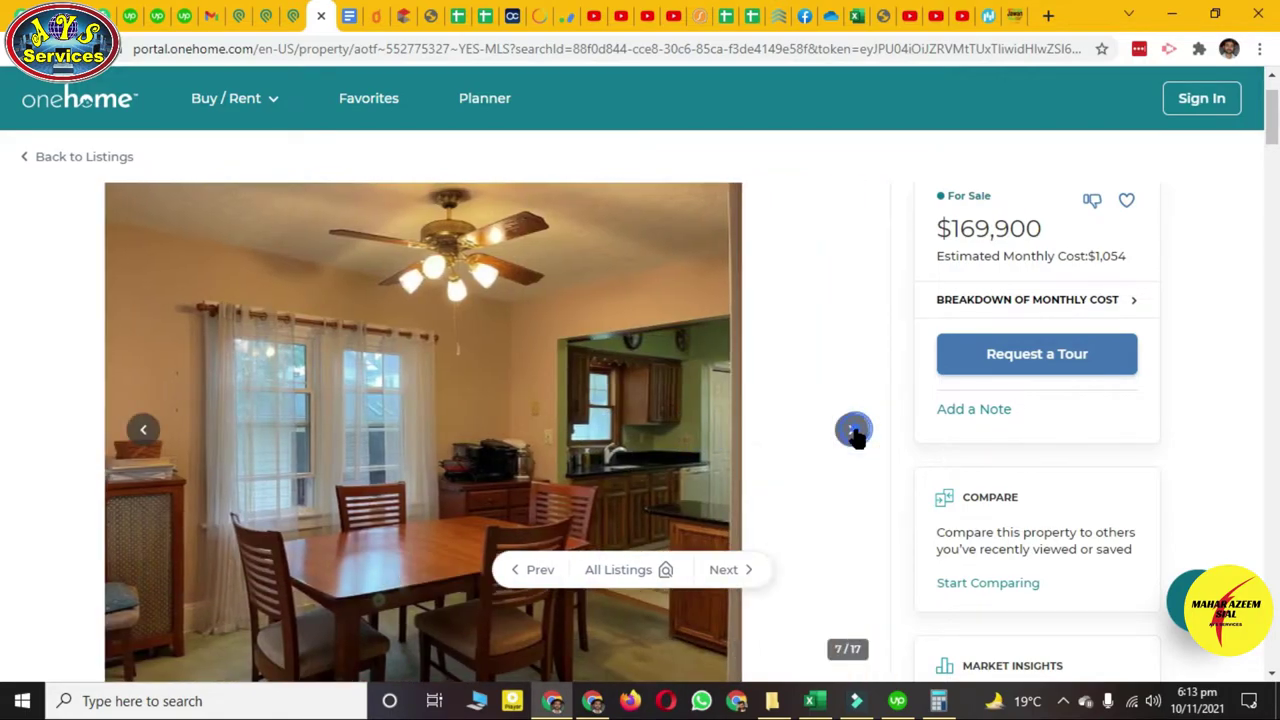
click(851, 430)
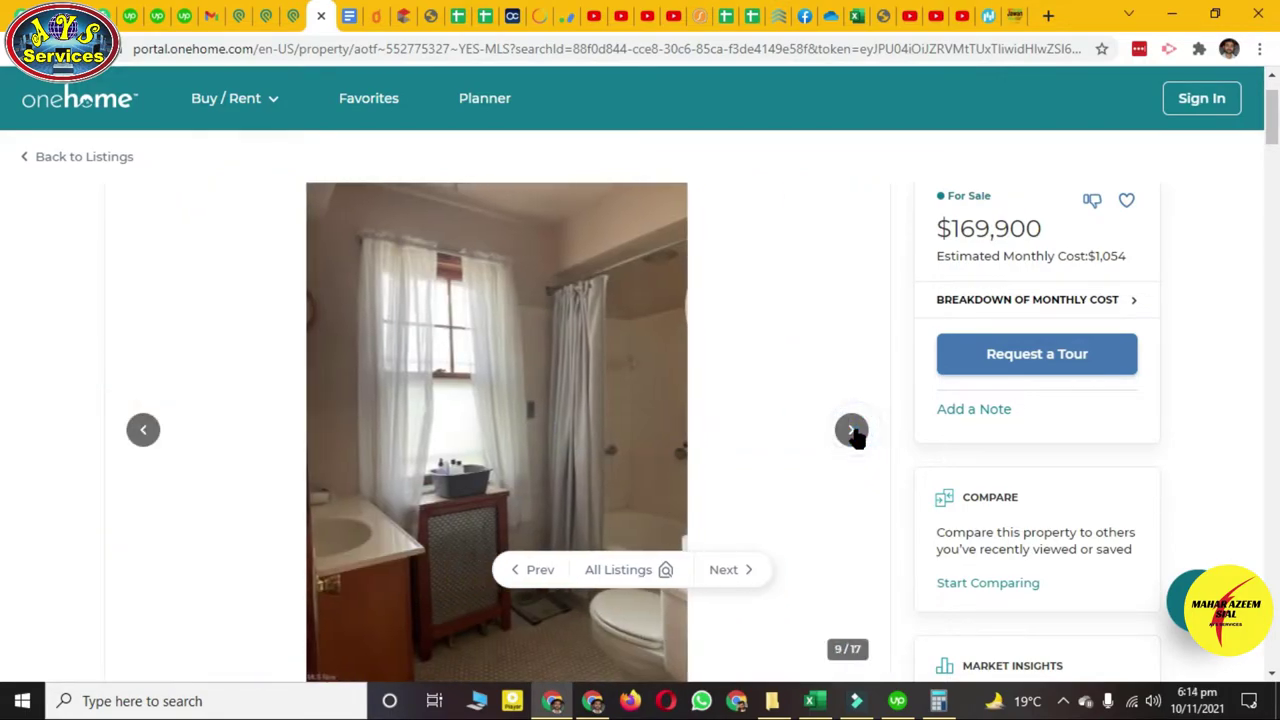
click(851, 430)
click(851, 430)
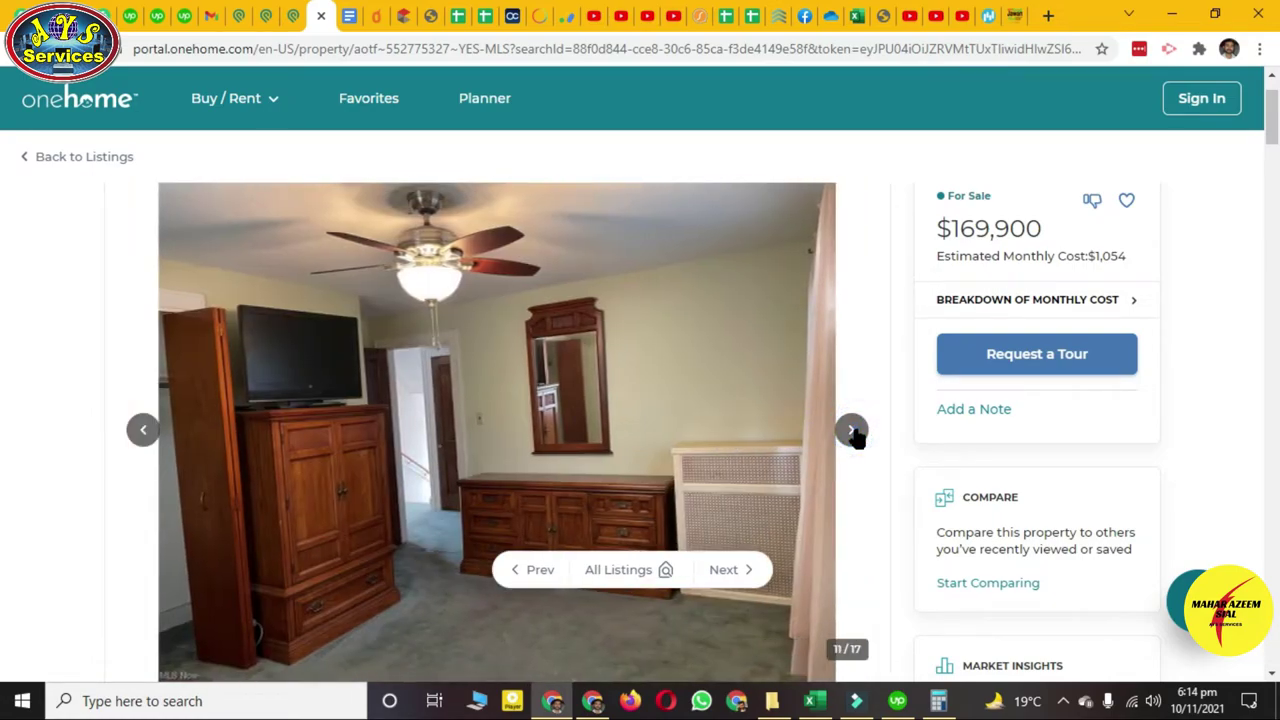
click(851, 430)
click(851, 430)
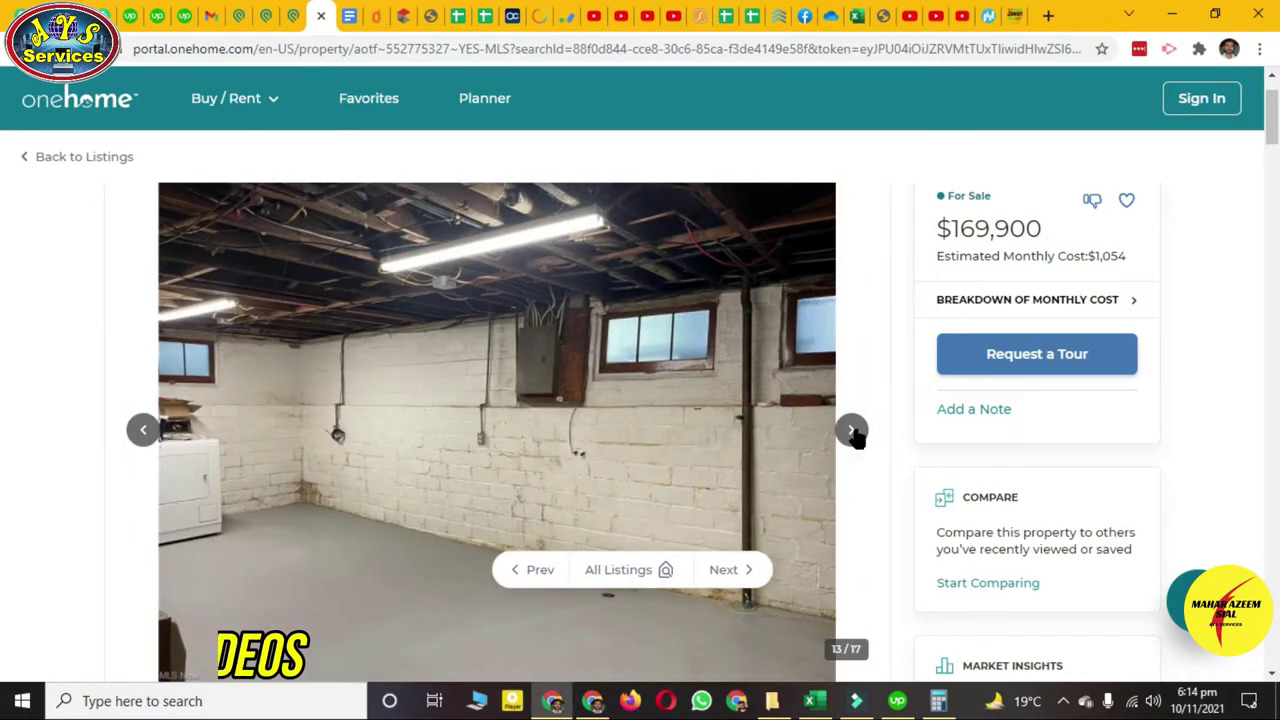
click(851, 430)
click(851, 430)
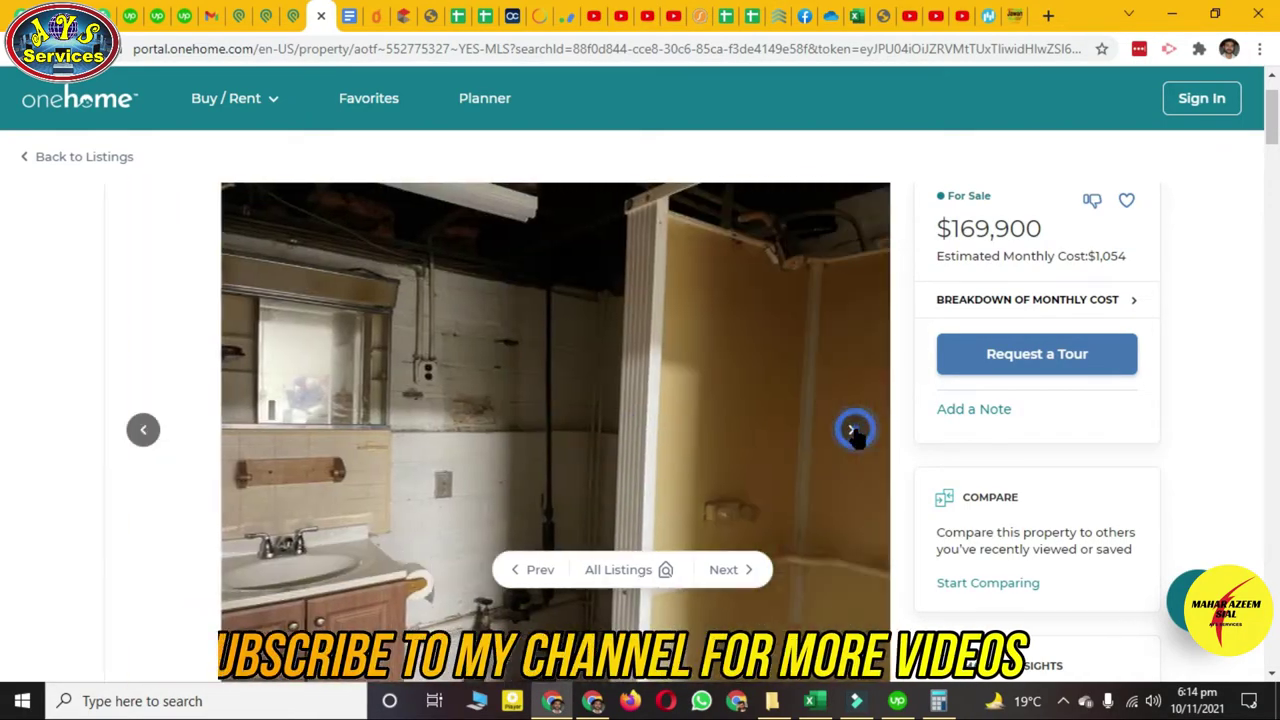
click(851, 430)
click(851, 430)
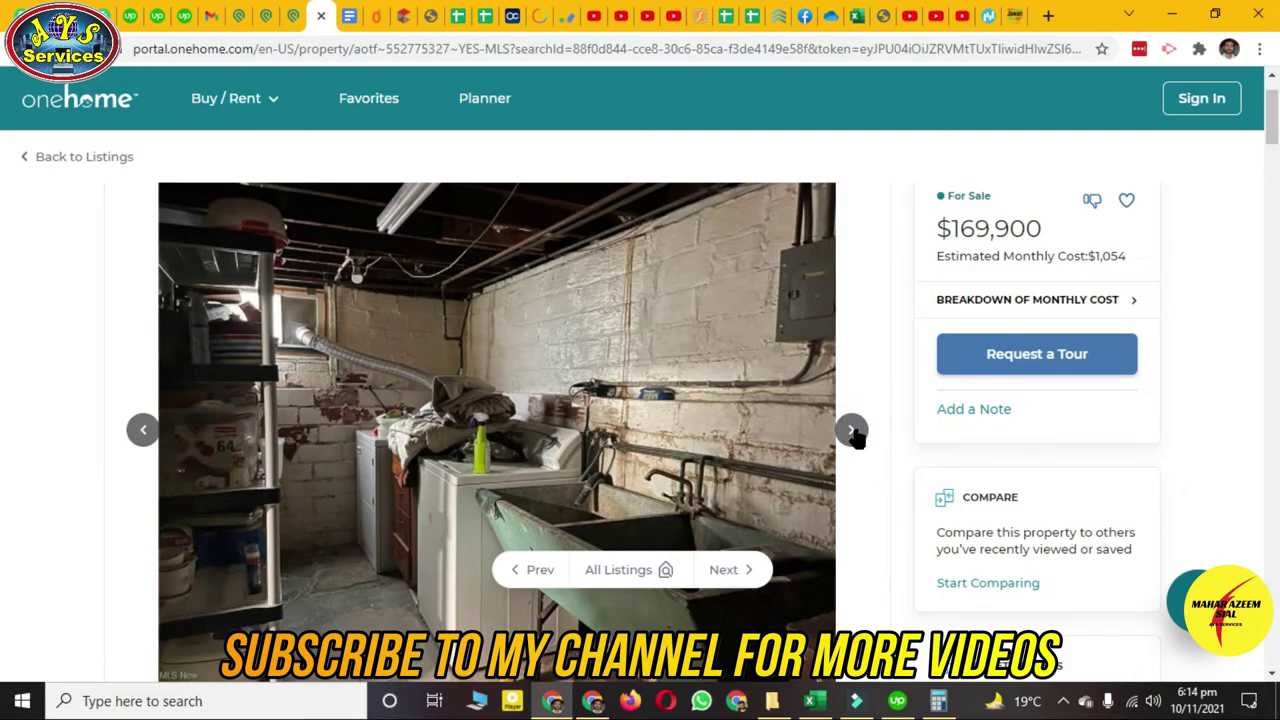
click(851, 430)
click(851, 430)
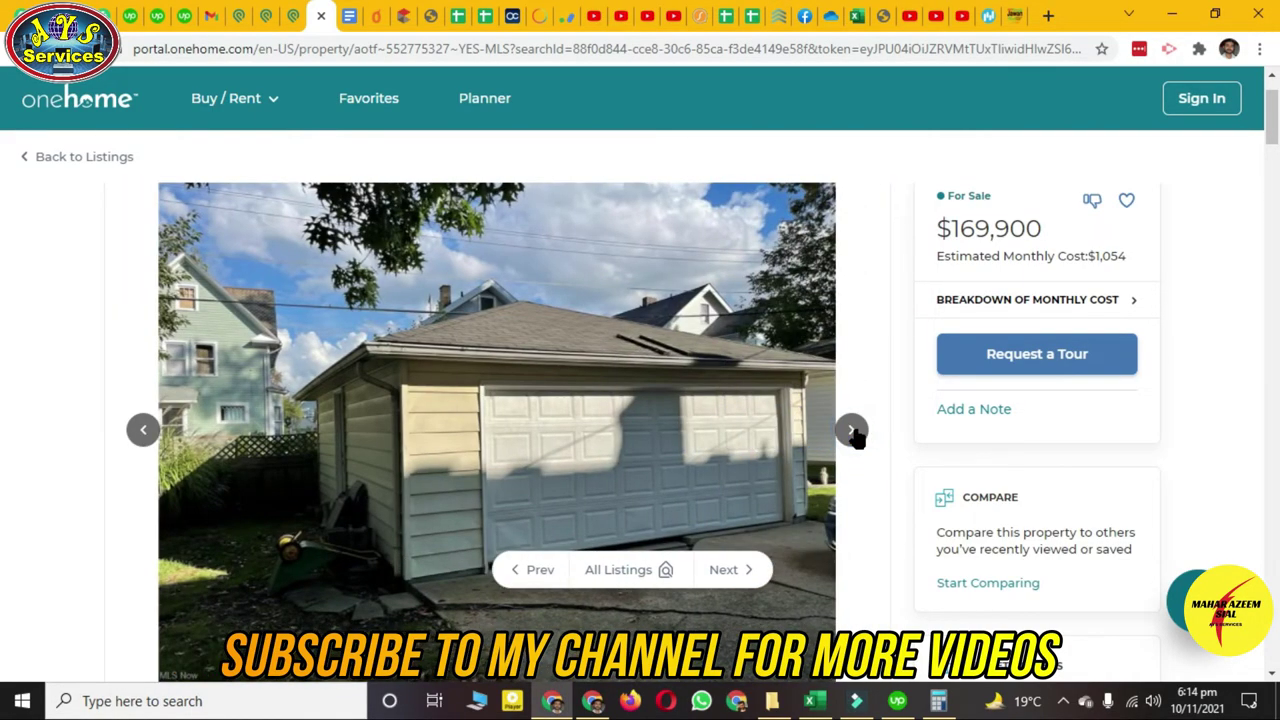
click(853, 435)
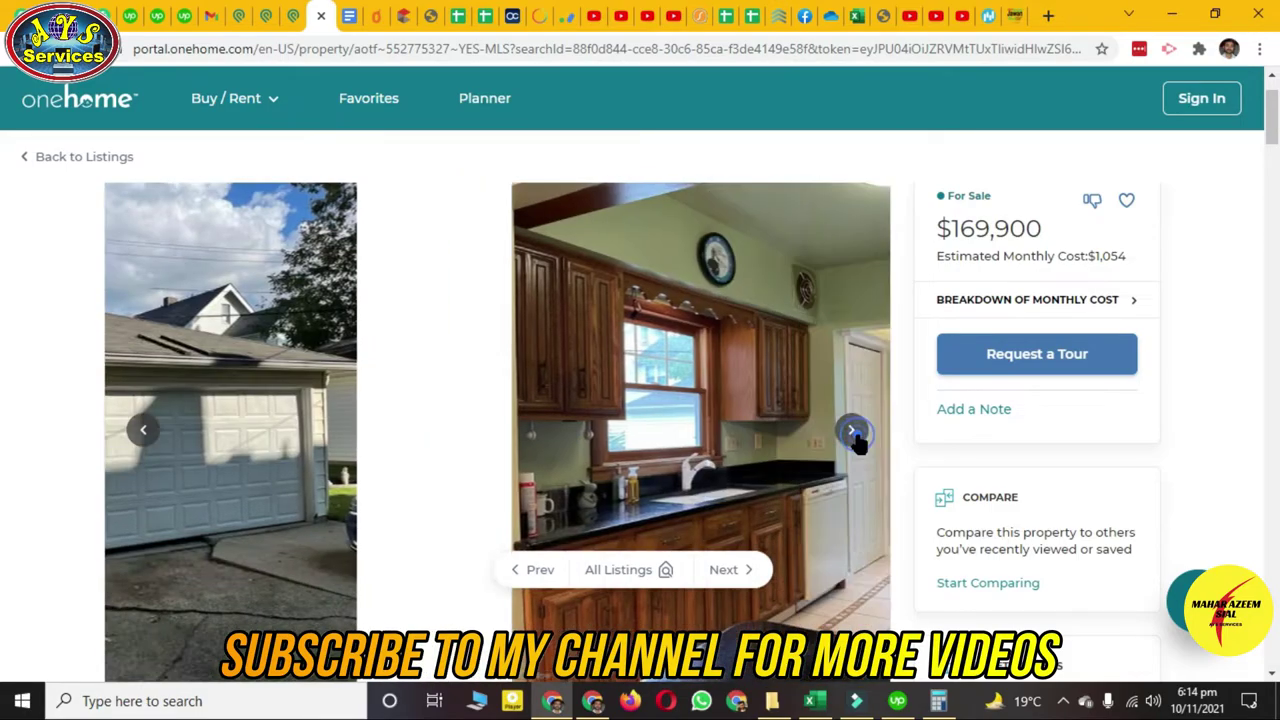
click(853, 435)
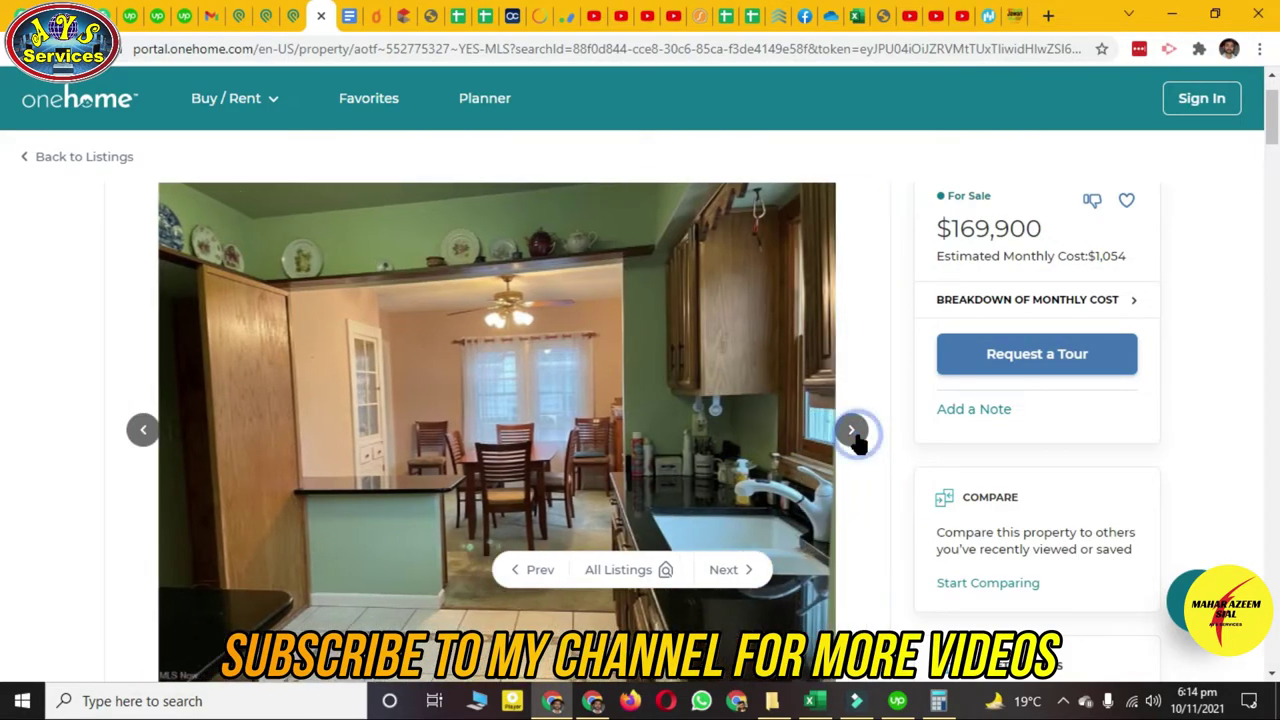
click(853, 435)
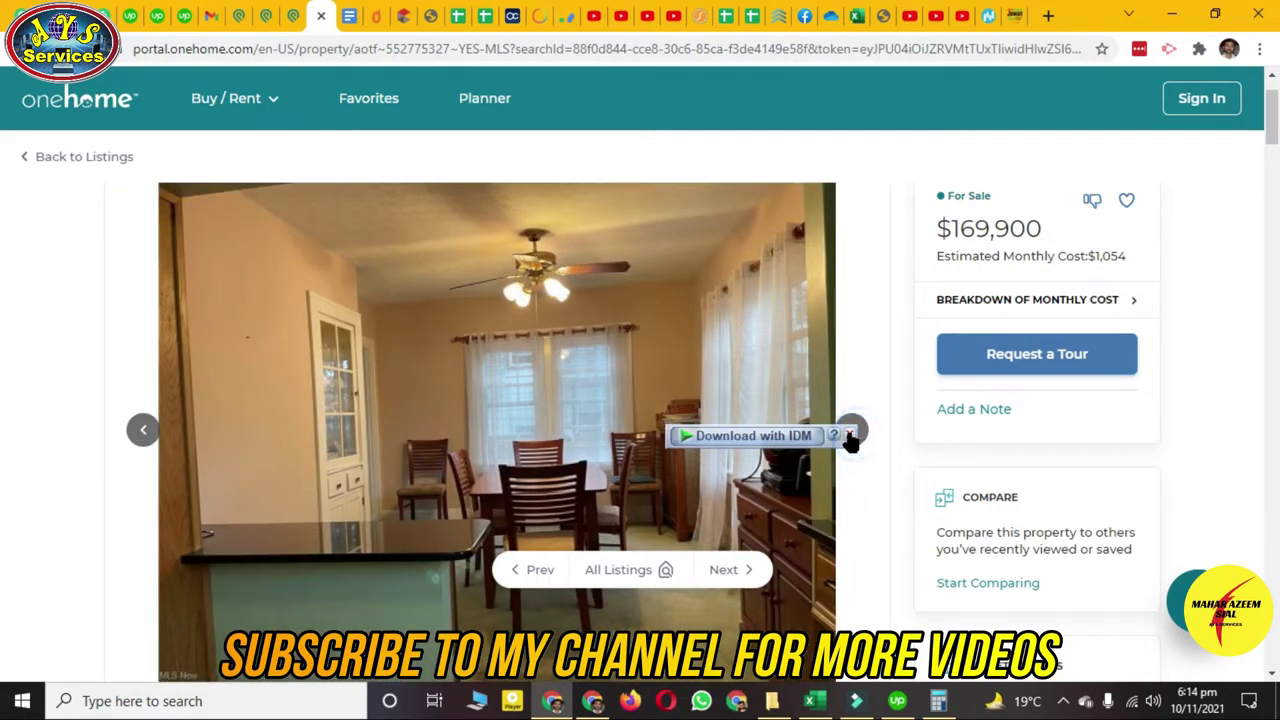
Copy the Flip Rehab value 40,380.00 from the Flip Calc sheet into the Podio lead's Flip Rehab Est
click(286, 16)
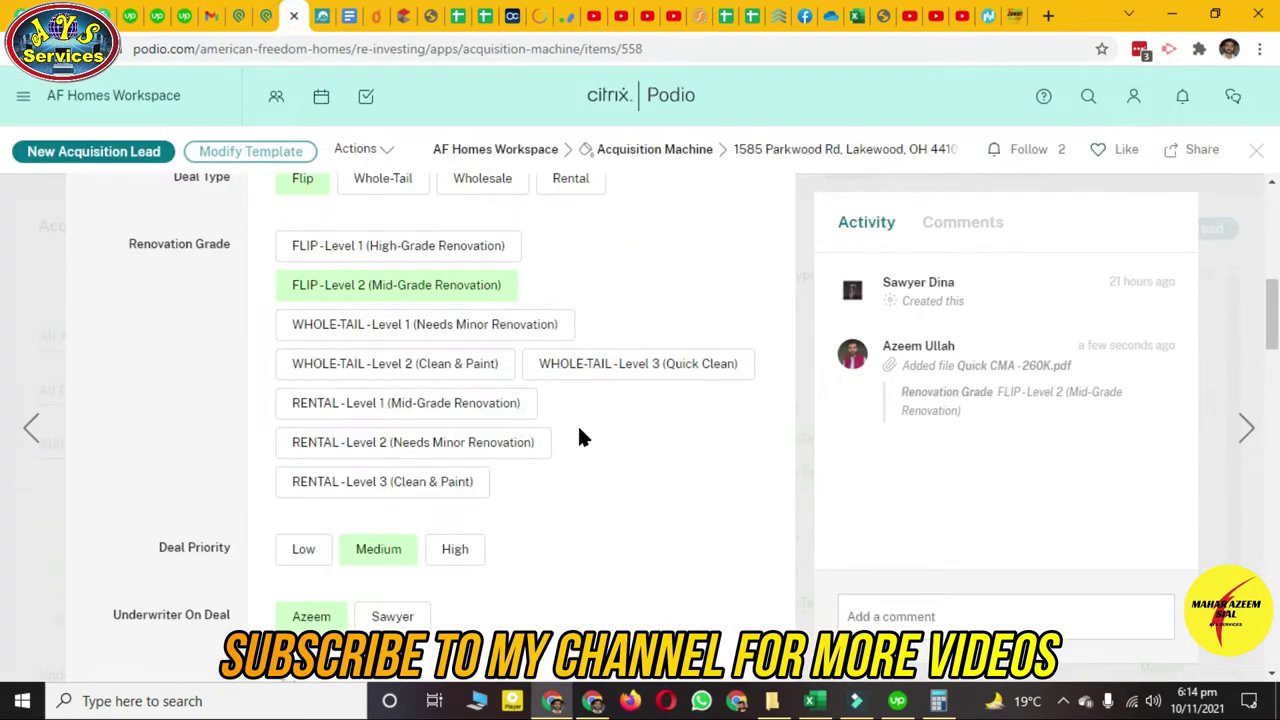
scroll(580, 437, down, 5)
scroll(340, 440, down, 1)
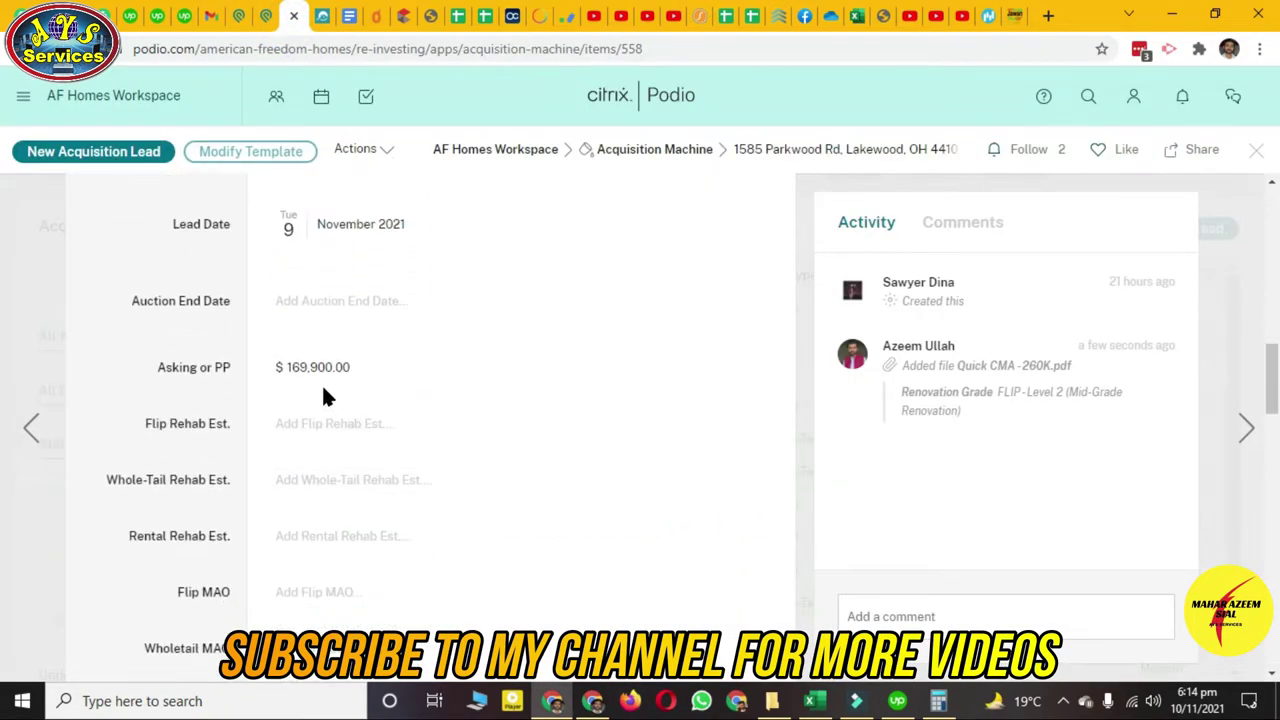
scroll(300, 365, down, 1)
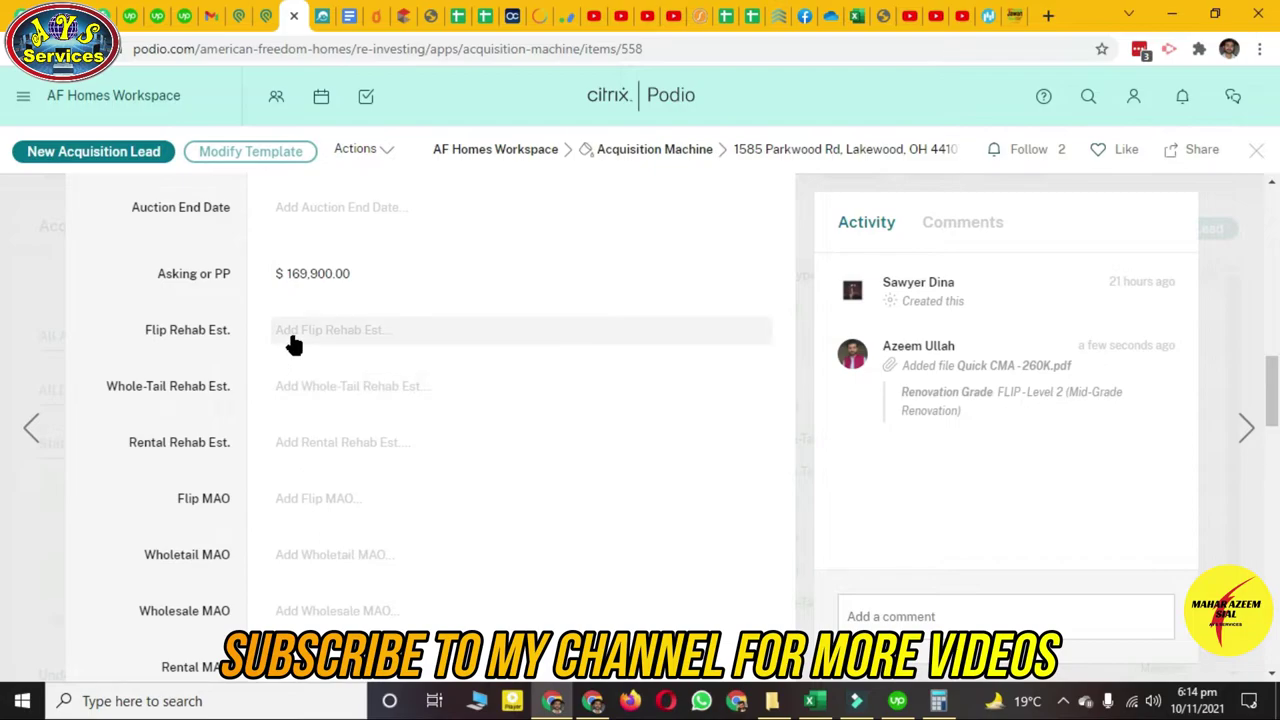
click(320, 330)
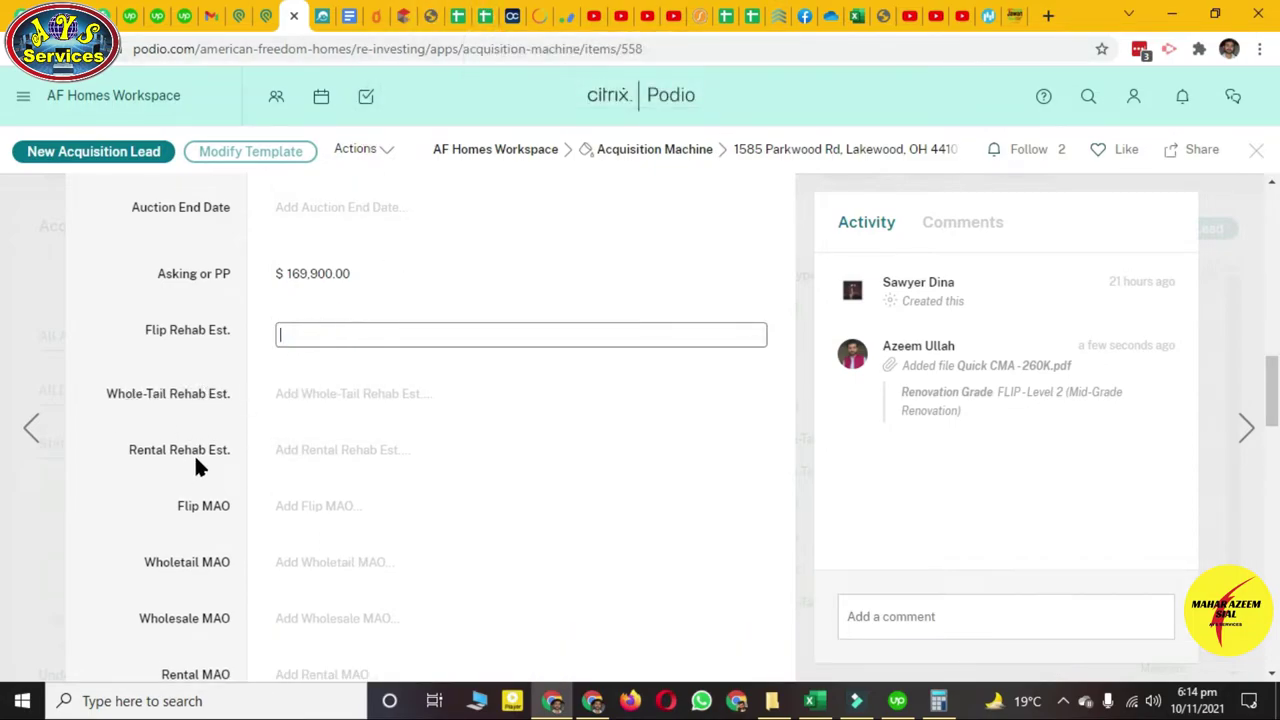
click(485, 16)
click(409, 333)
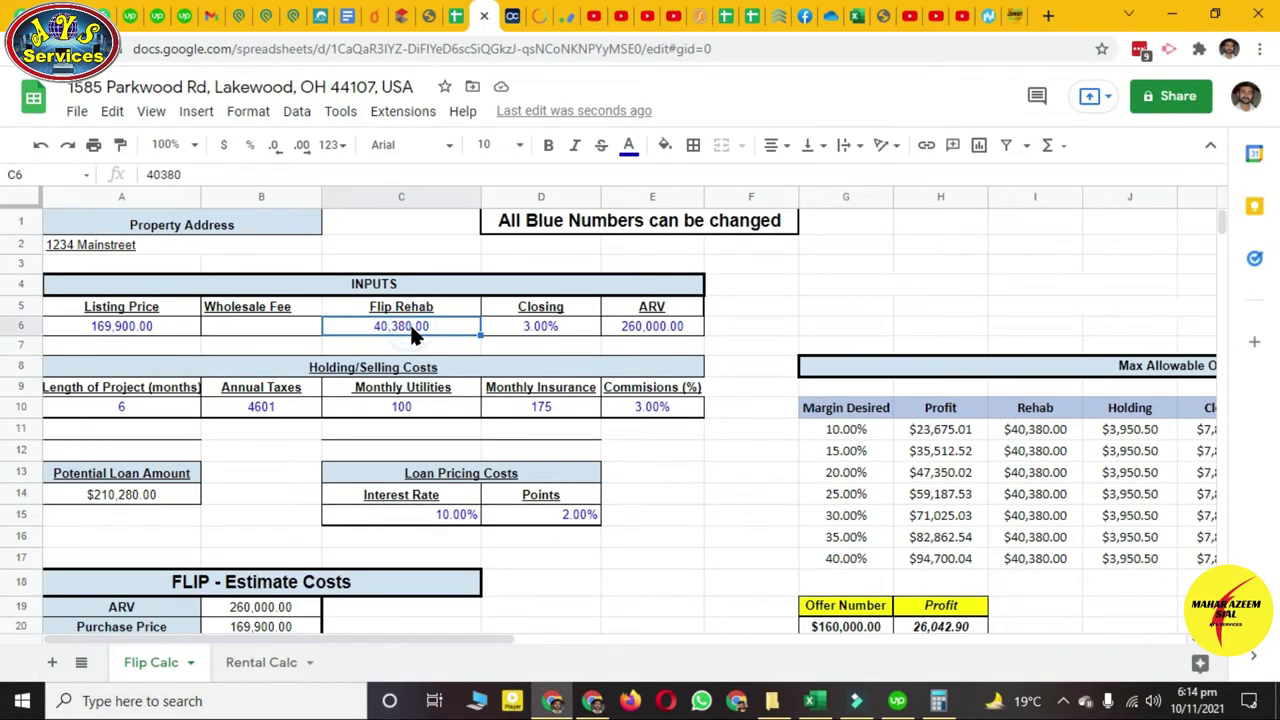
key(ctrl+c)
click(292, 16)
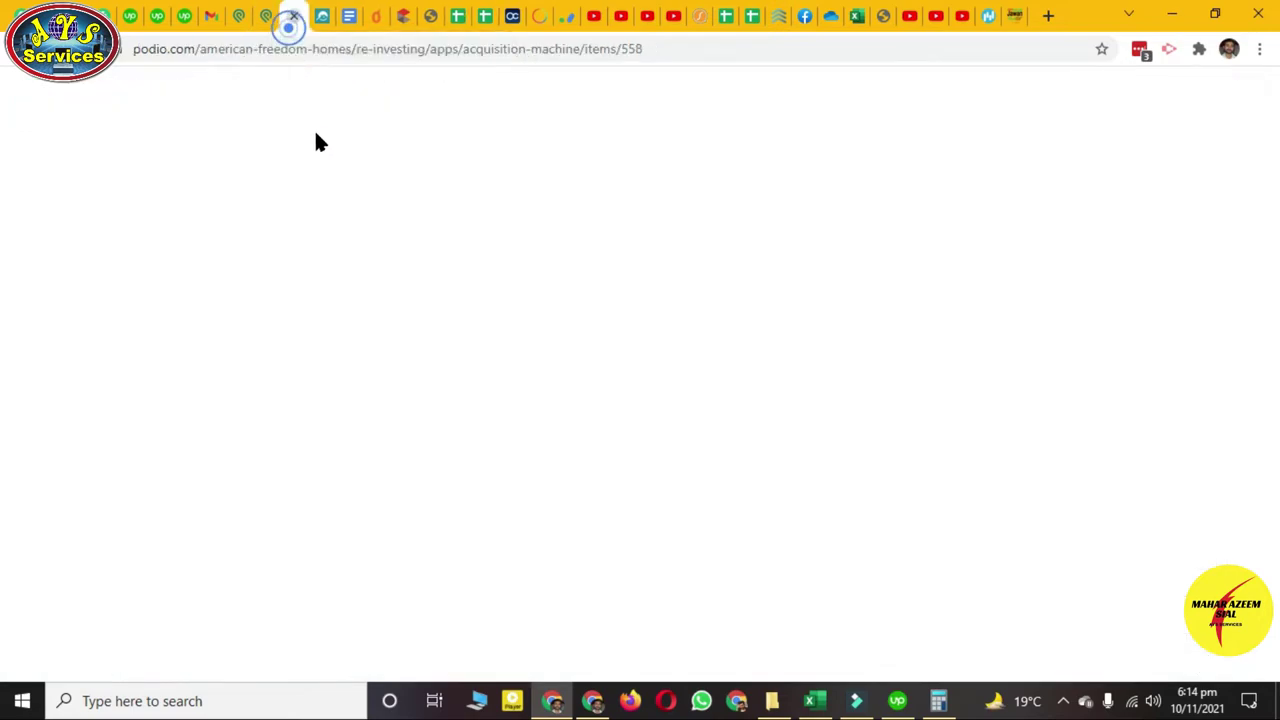
click(314, 334)
key(ctrl+v)
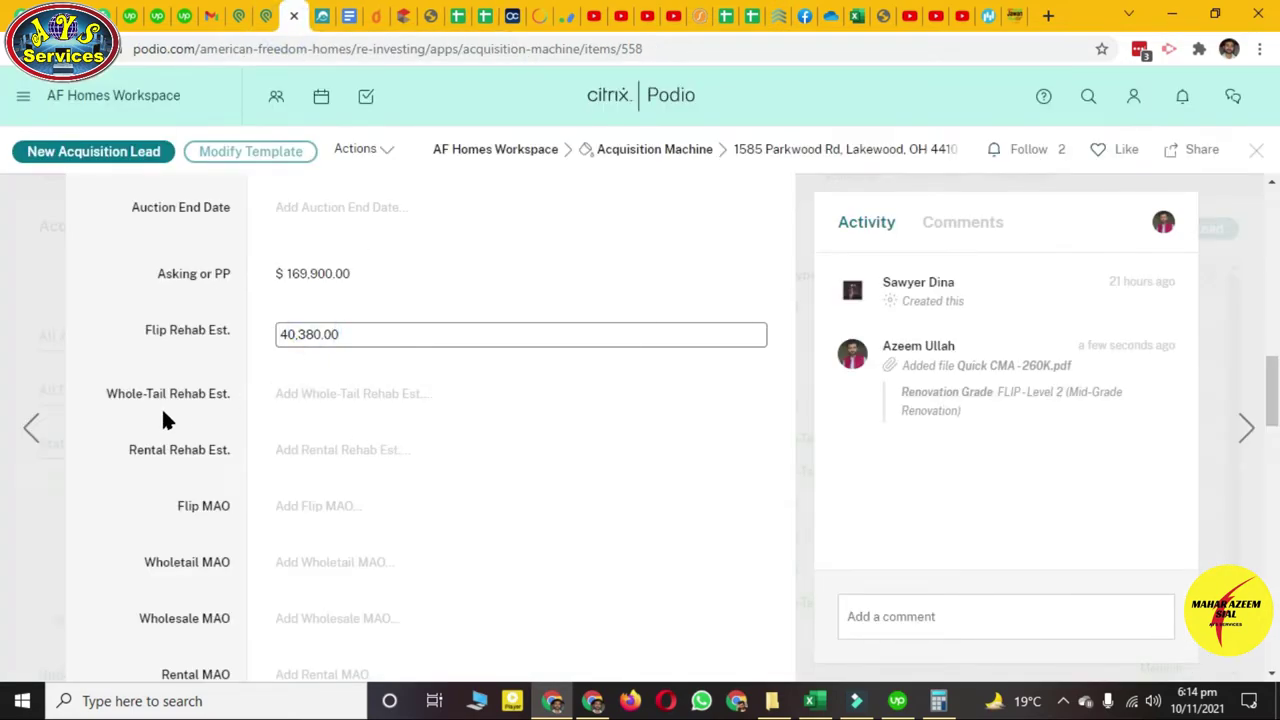
click(118, 426)
Set the lead's Flip MAO to 160000 and its Offer Confidence Level to Medium
scroll(263, 451, down, 2)
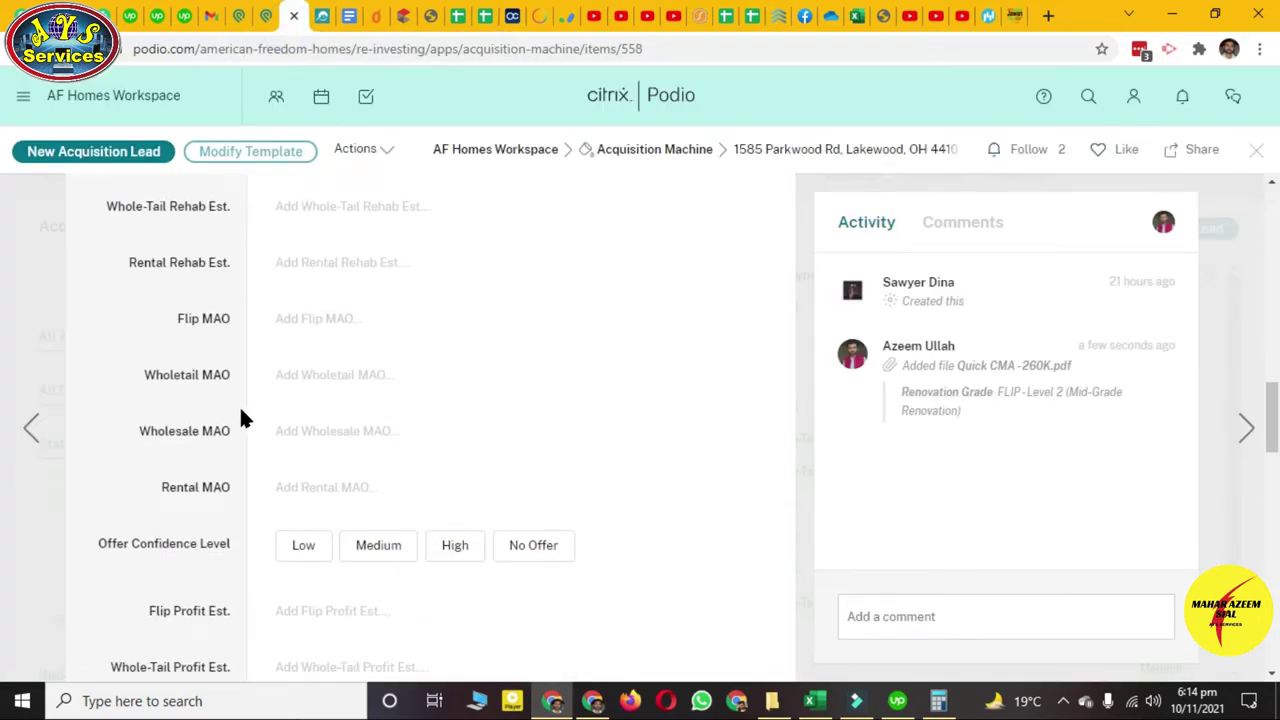
click(320, 315)
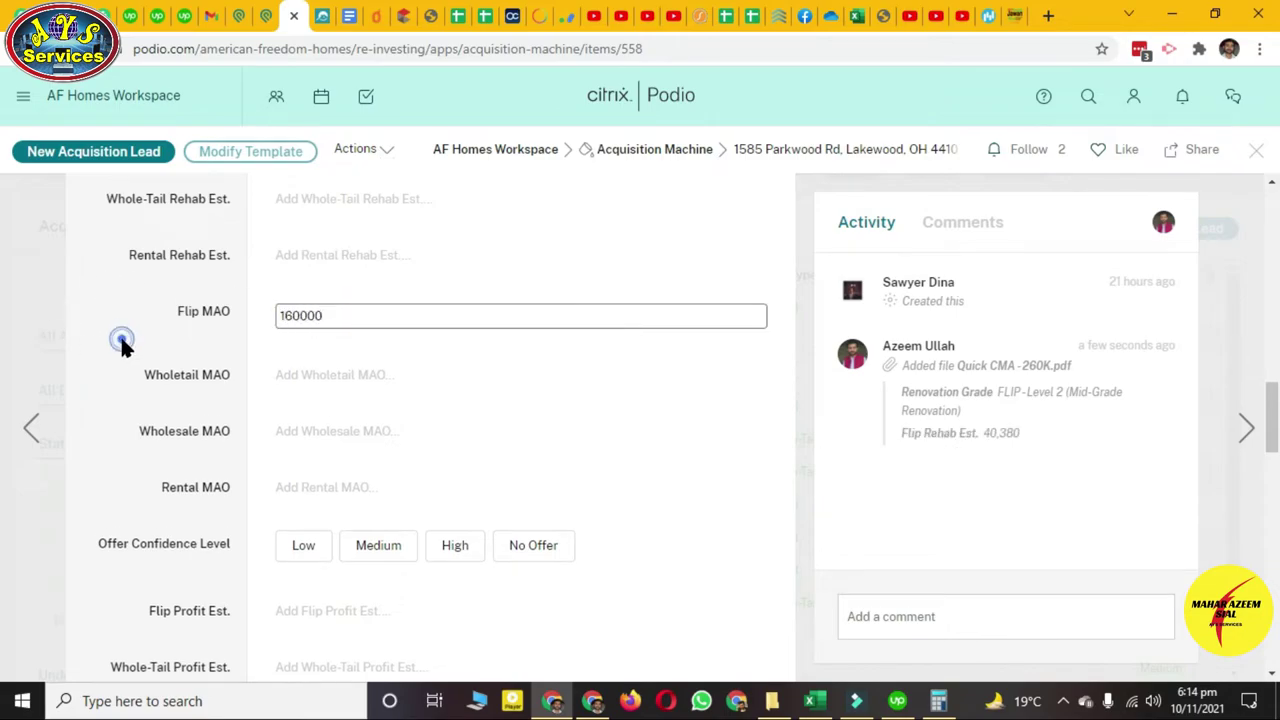
click(168, 340)
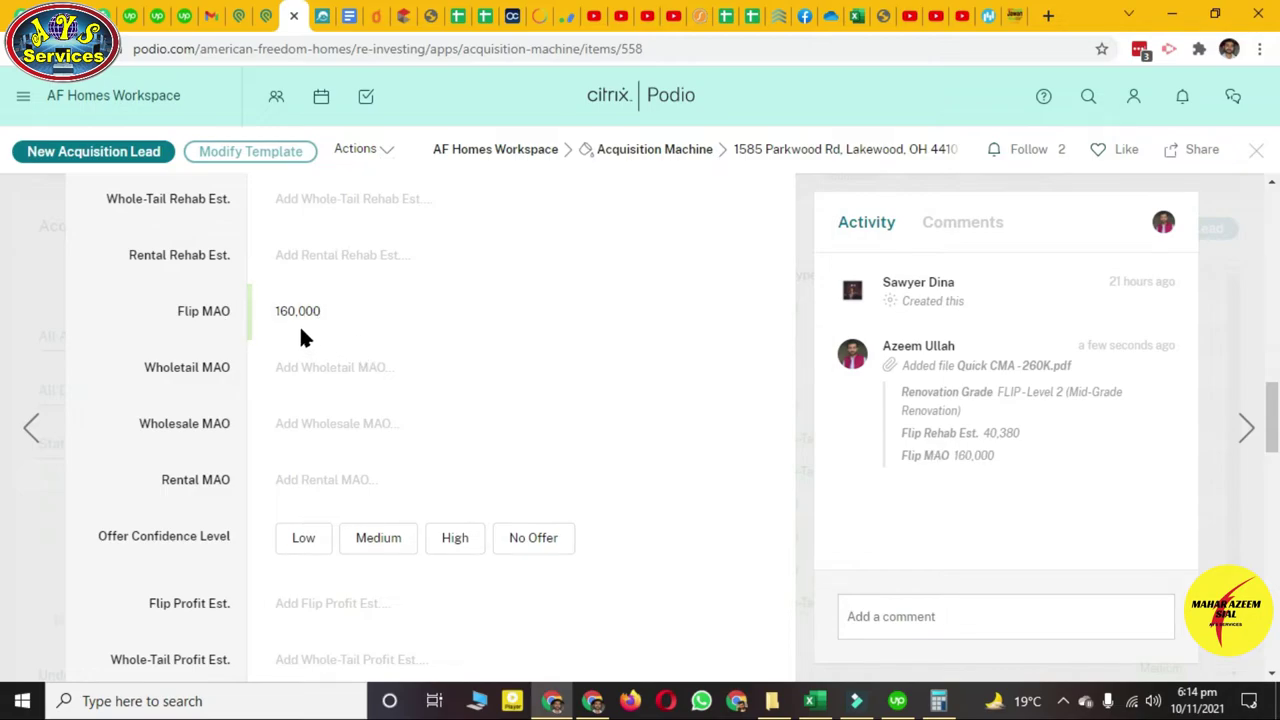
scroll(240, 385, down, 1)
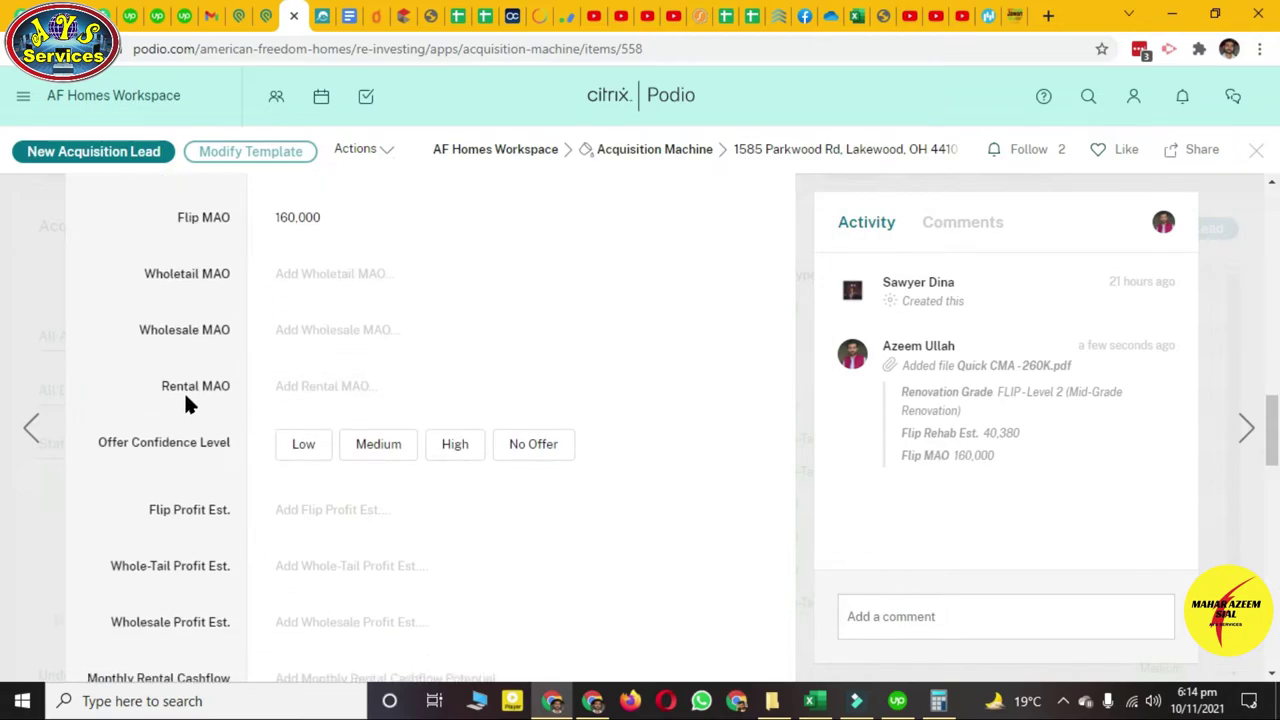
click(380, 452)
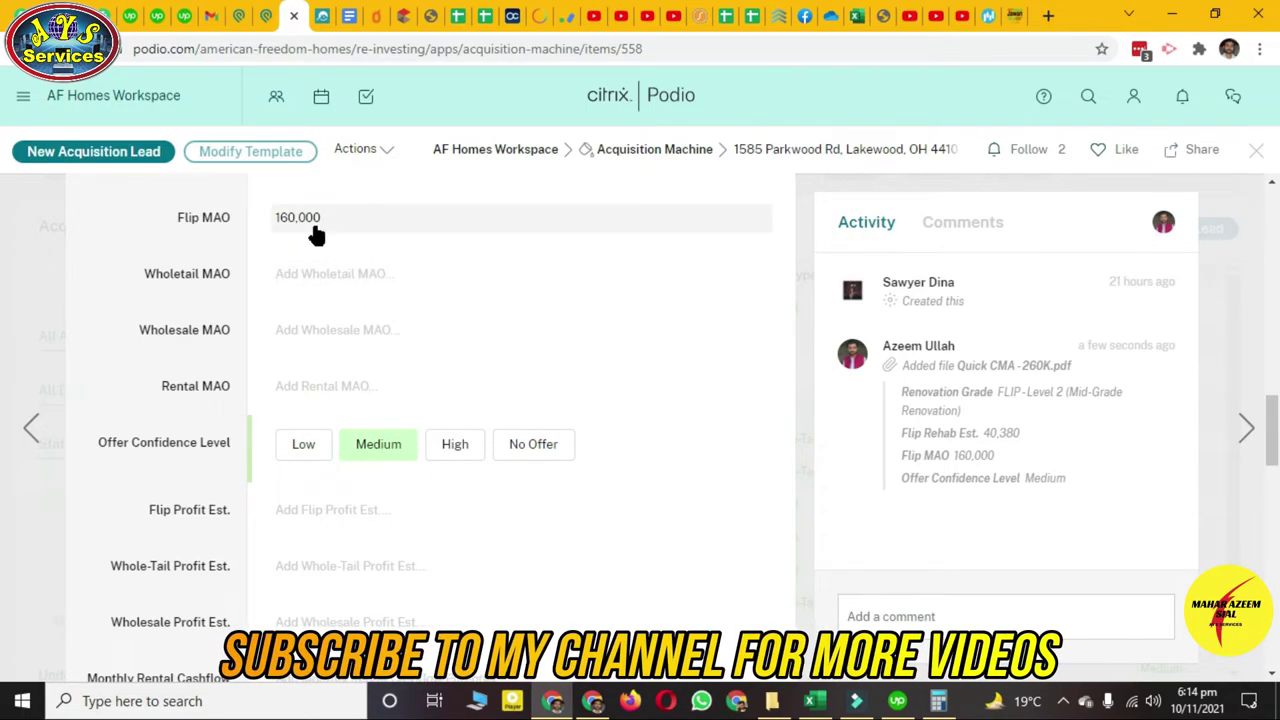
Copy the 20,034.75 profit from cell H21 of the Flip Calc sheet into the Podio lead's Flip Profit Est
scroll(385, 478, down, 1)
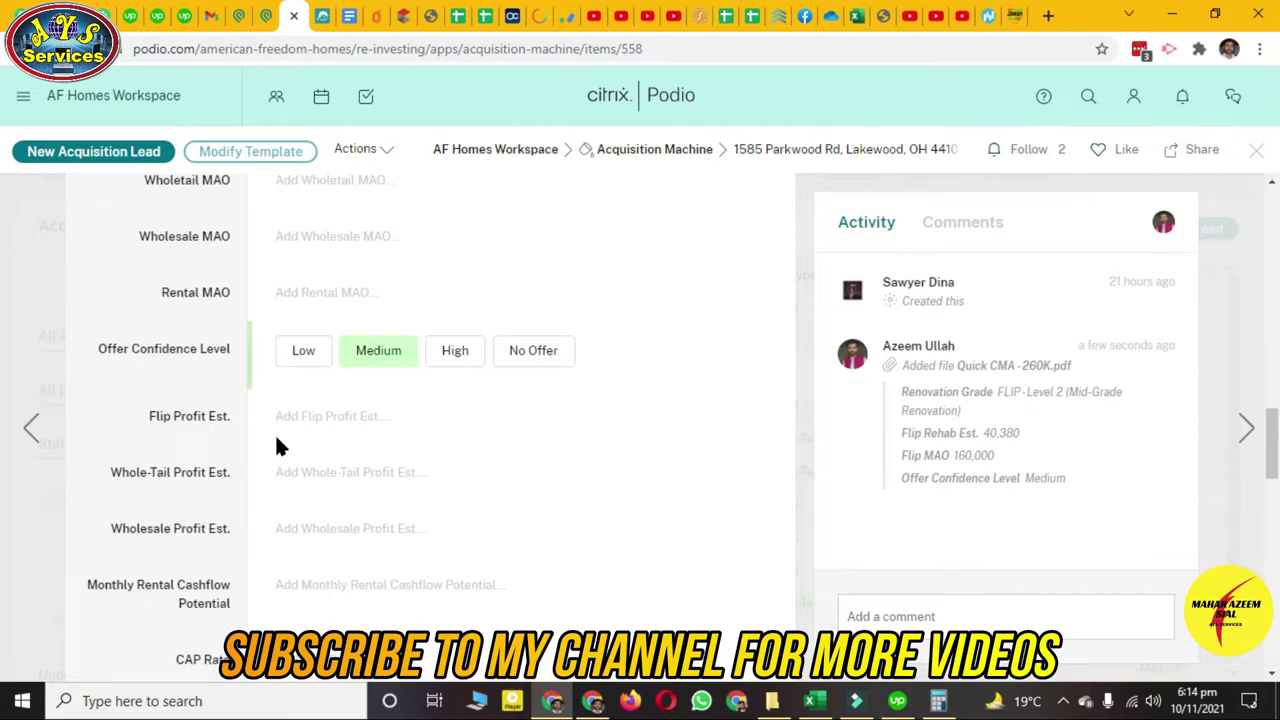
click(330, 418)
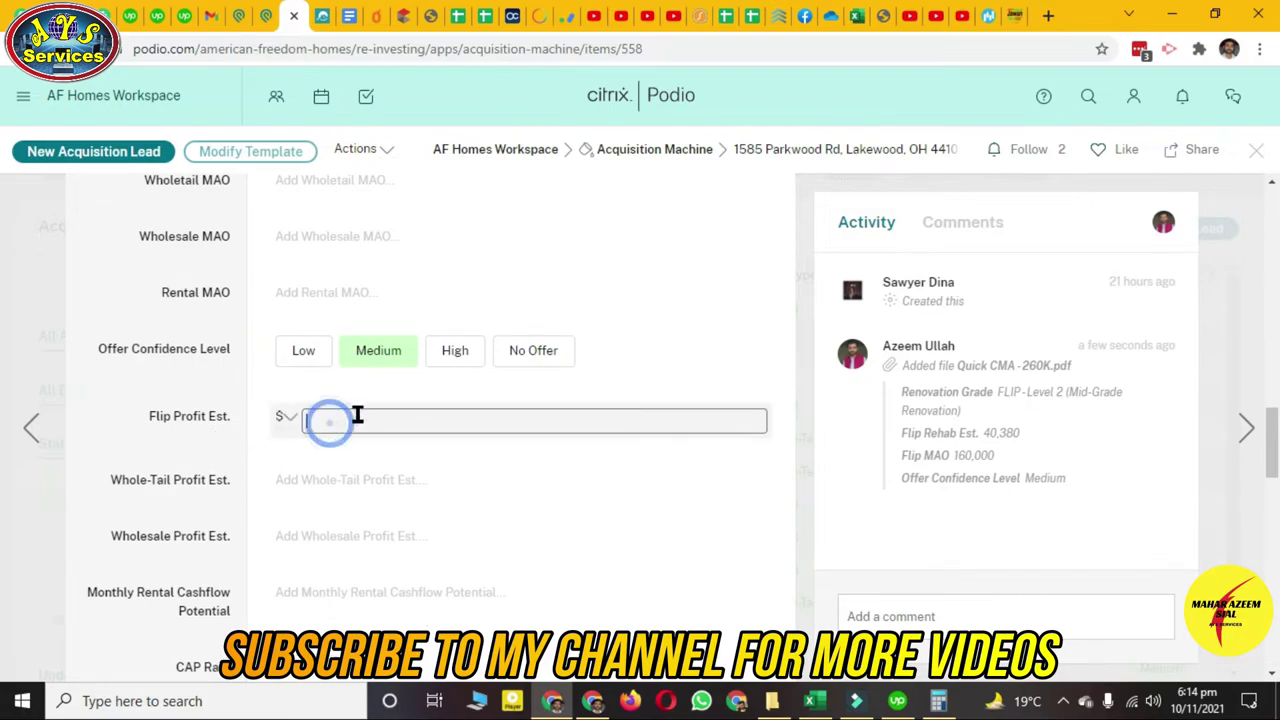
click(484, 24)
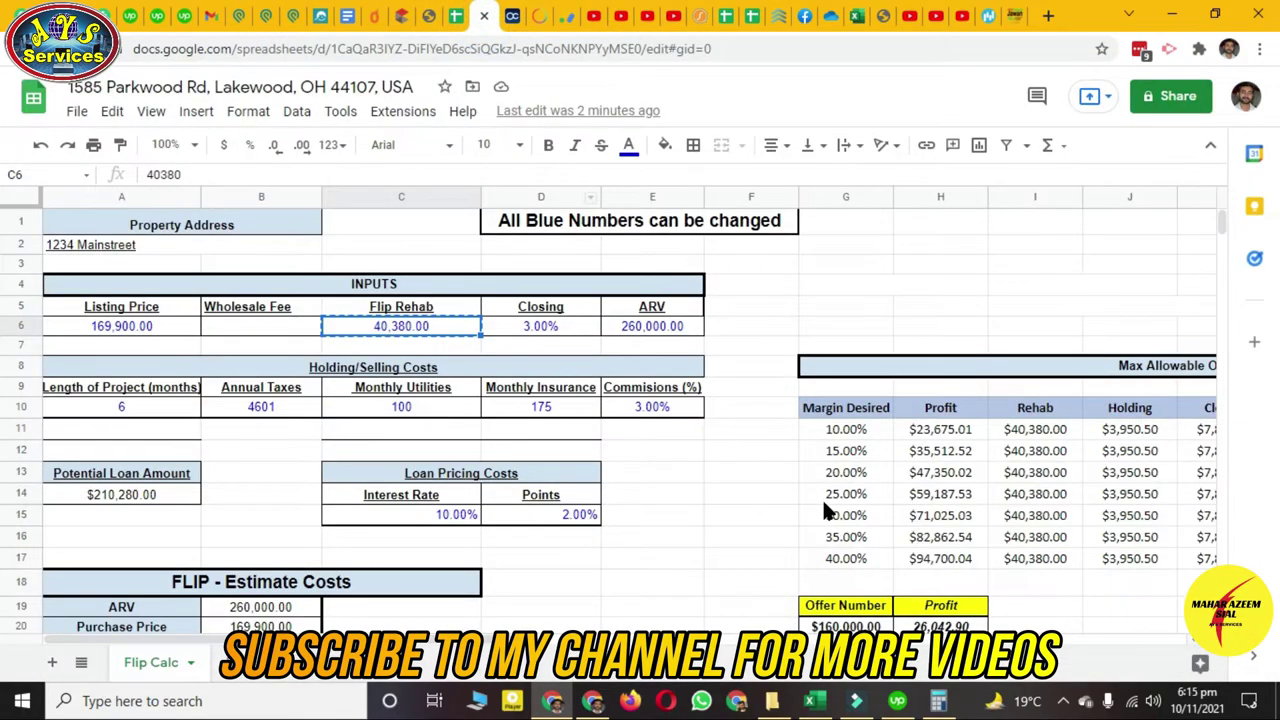
scroll(822, 497, down, 2)
click(941, 537)
key(ctrl+c)
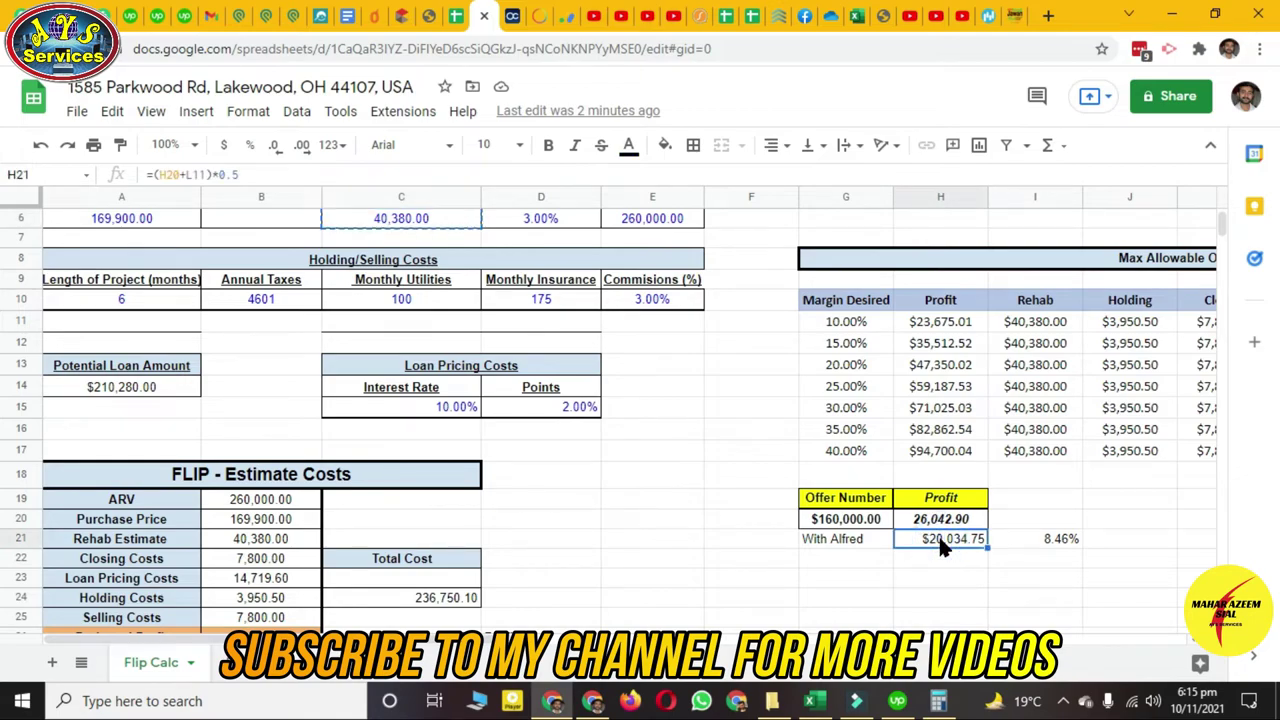
click(293, 17)
click(369, 420)
key(ctrl+v)
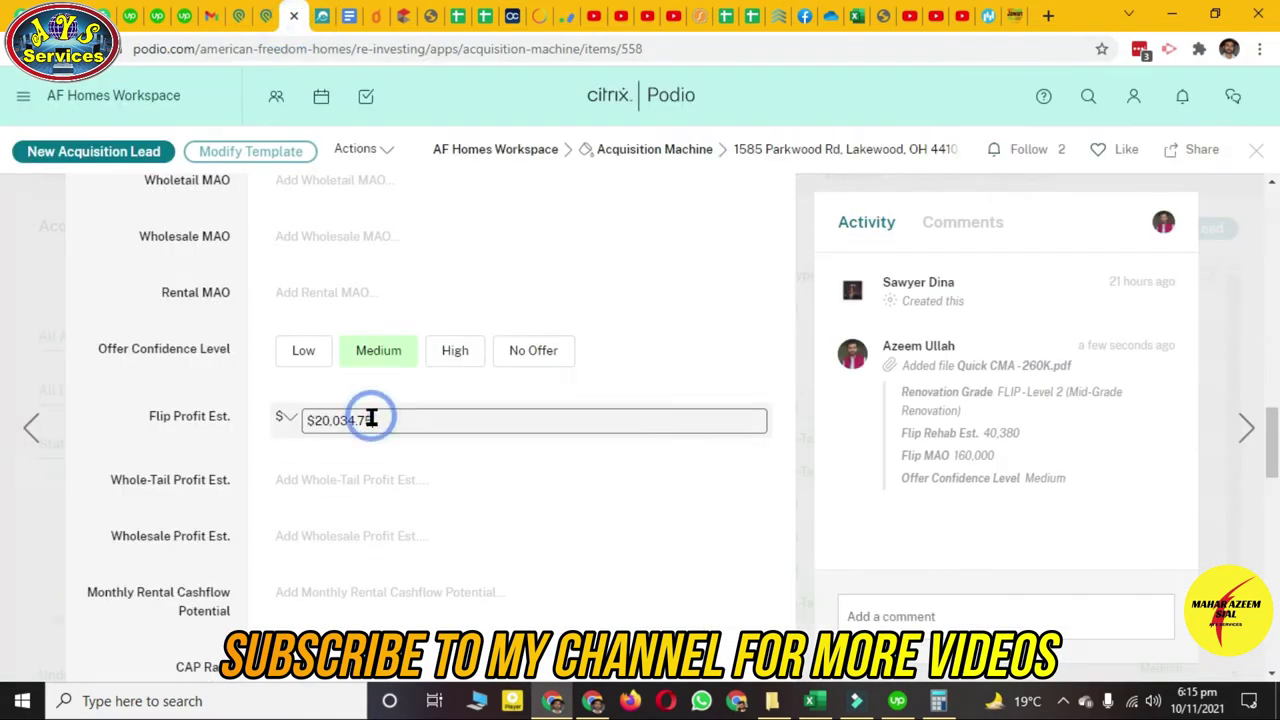
click(307, 420)
key(Delete)
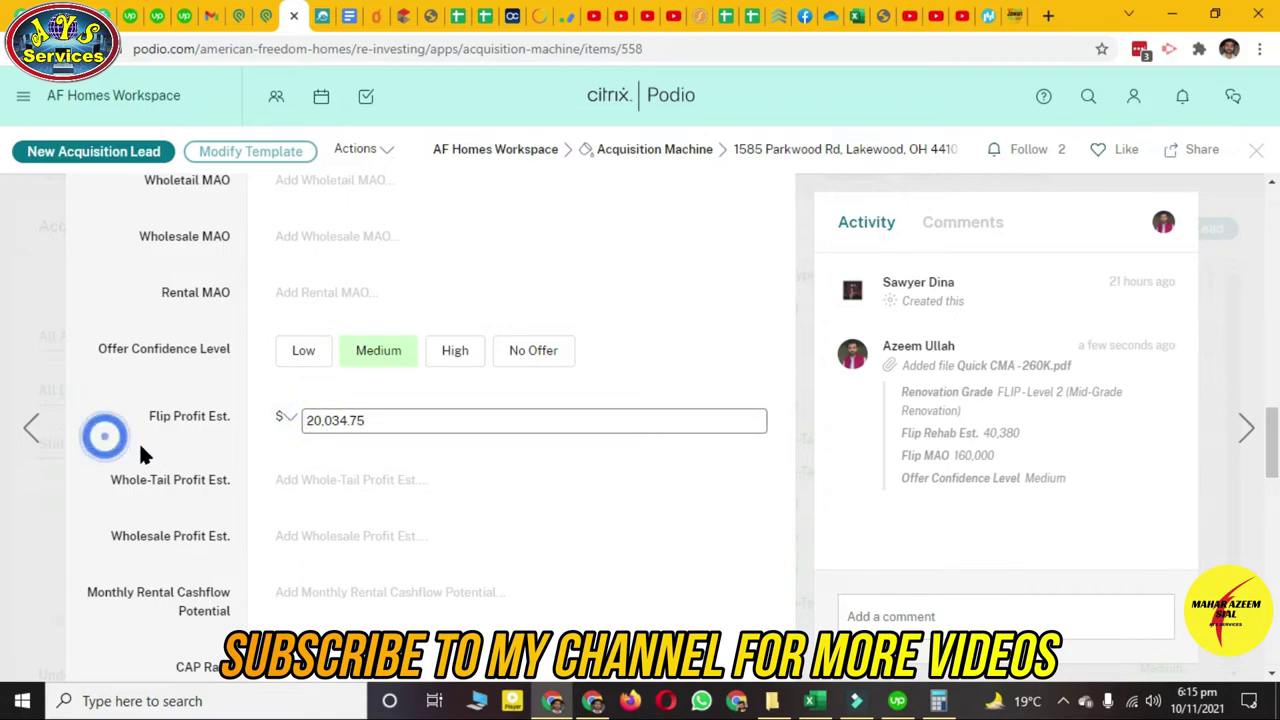
click(362, 450)
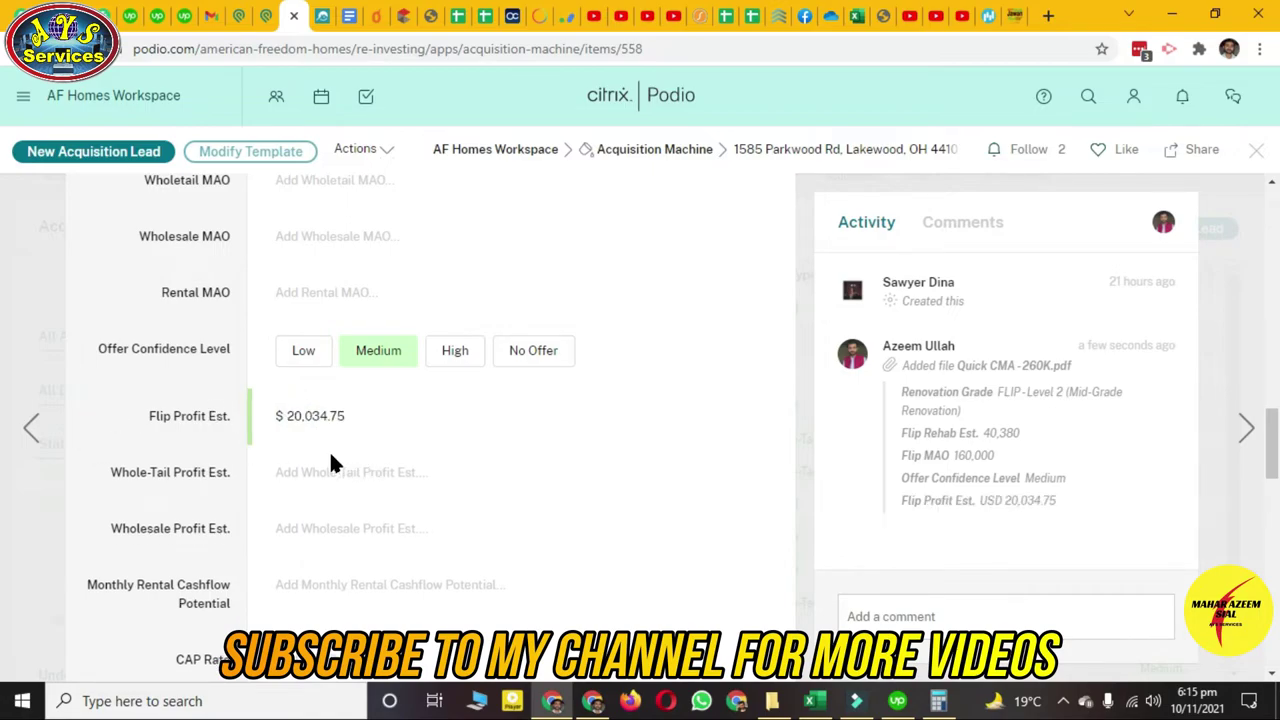
Set the lead's Retail ARV to 260000
scroll(318, 550, down, 1)
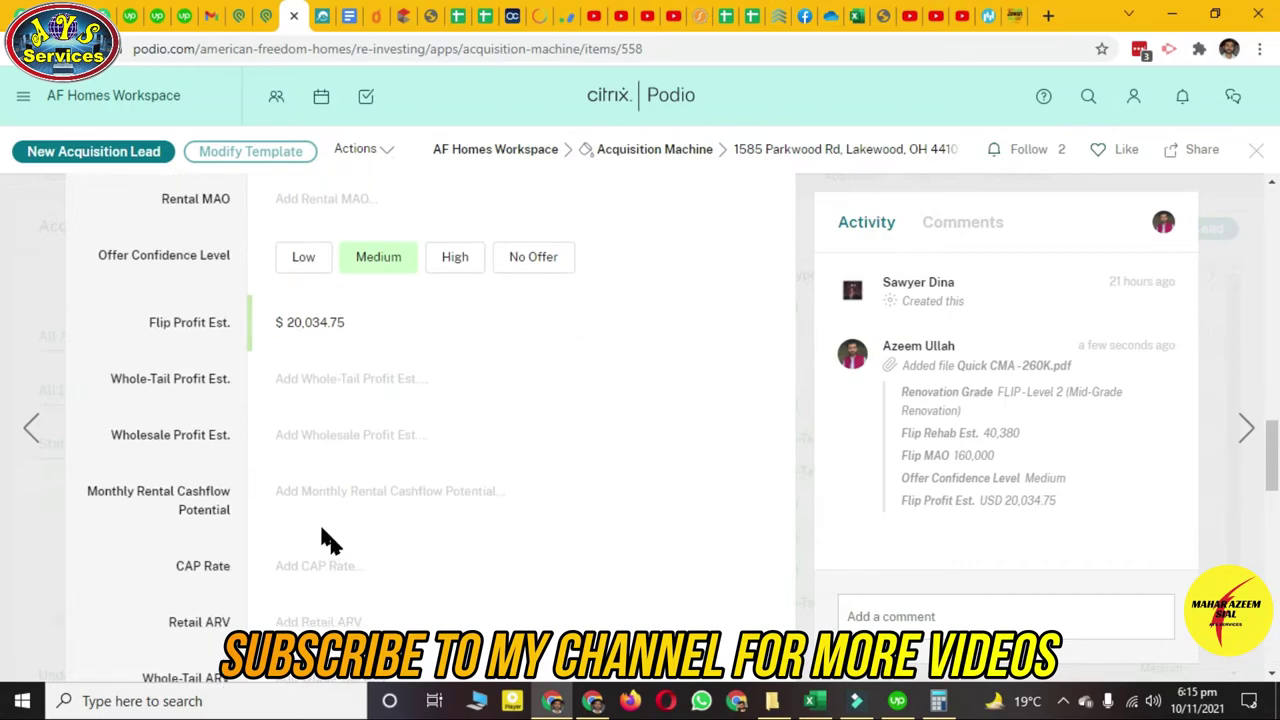
scroll(300, 462, down, 2)
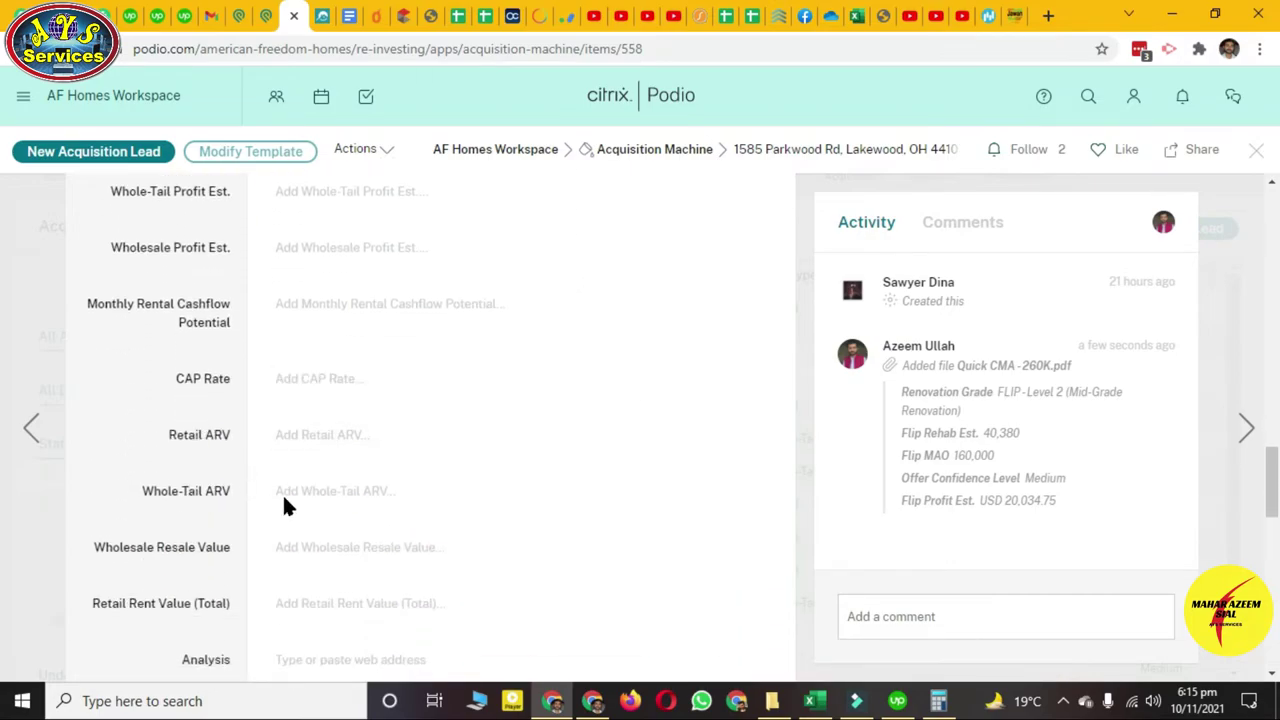
click(330, 491)
click(325, 438)
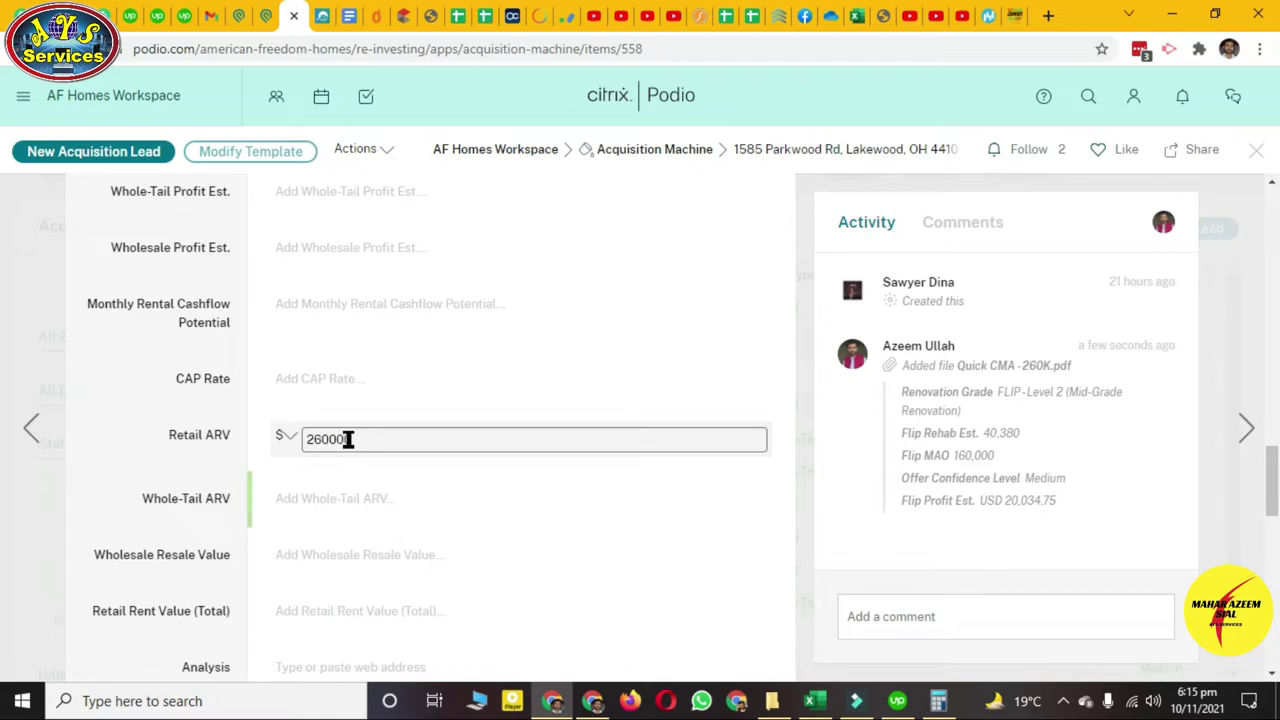
click(140, 430)
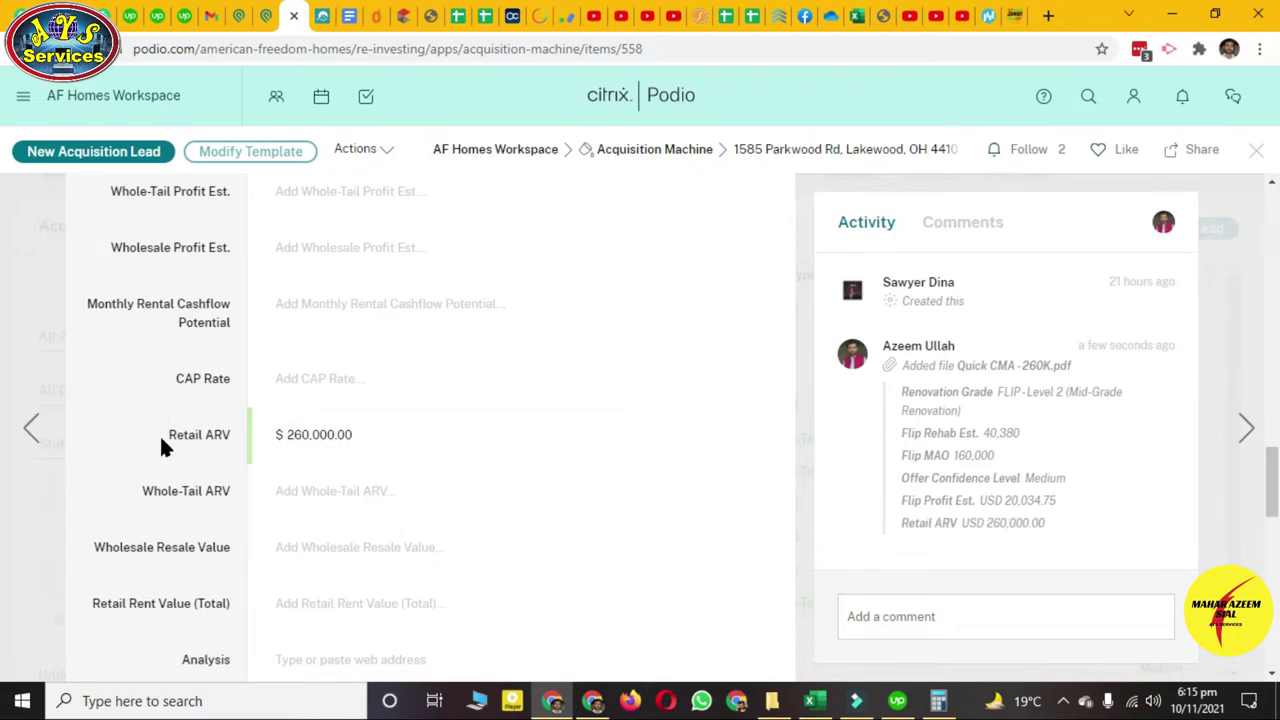
Share the property's Flip Calc spreadsheet with anyone who has the link as Editor, and copy its link
scroll(175, 442, down, 1)
scroll(360, 570, down, 2)
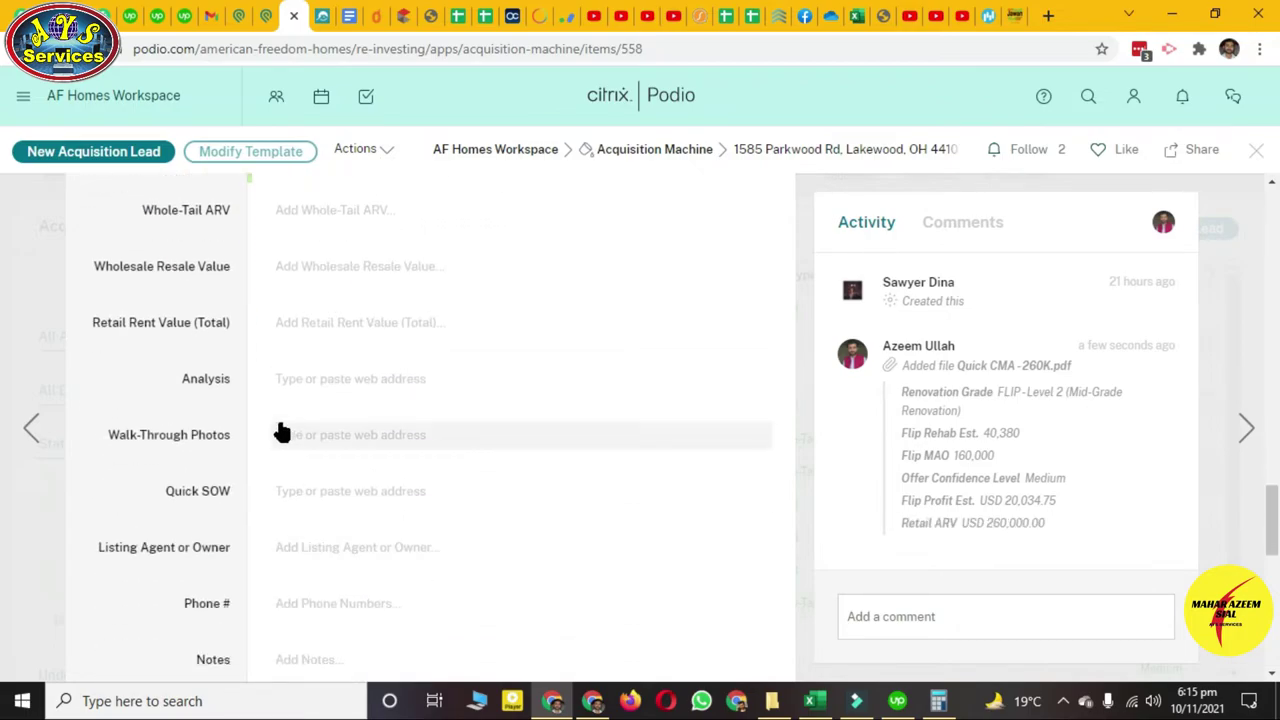
click(306, 383)
click(485, 16)
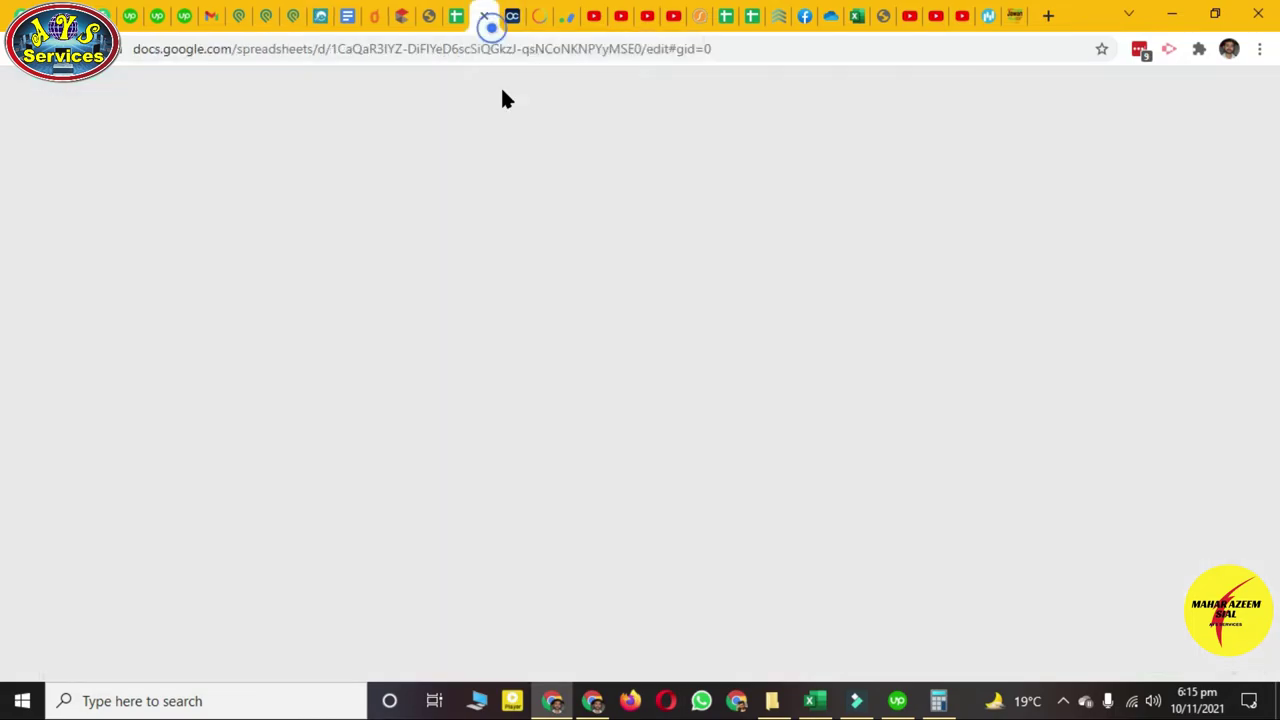
click(1165, 96)
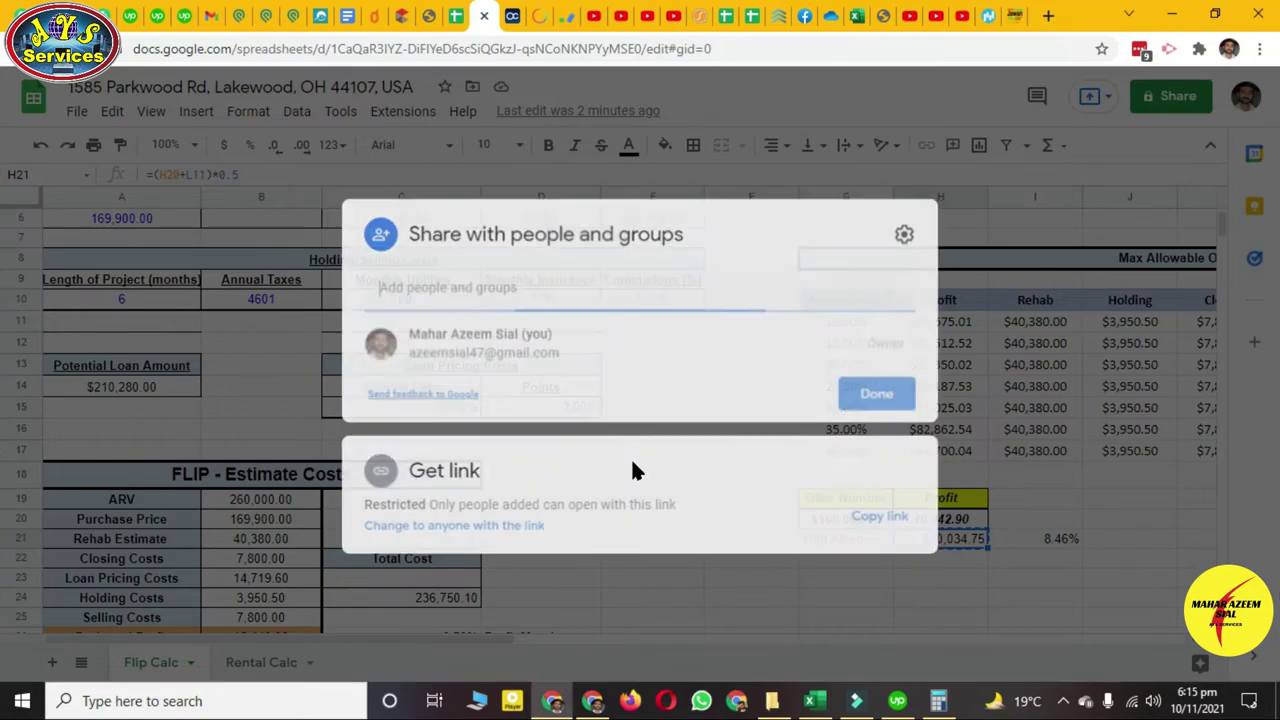
click(466, 534)
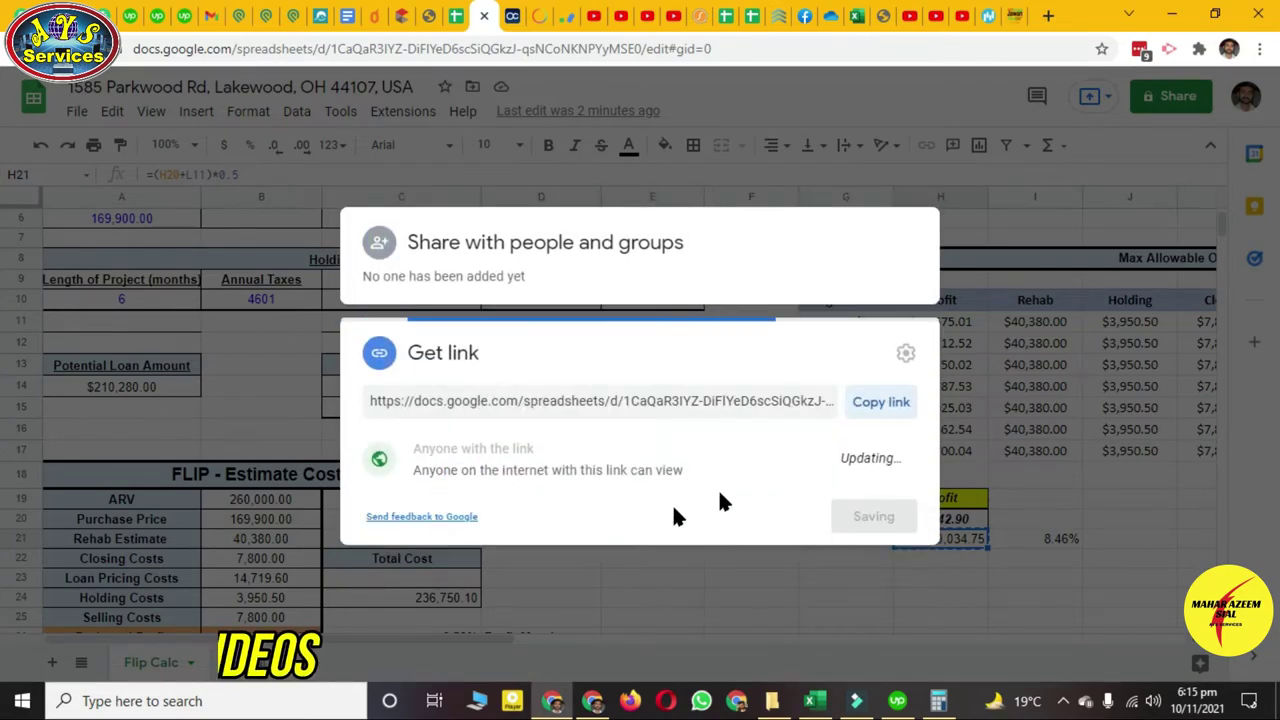
click(893, 470)
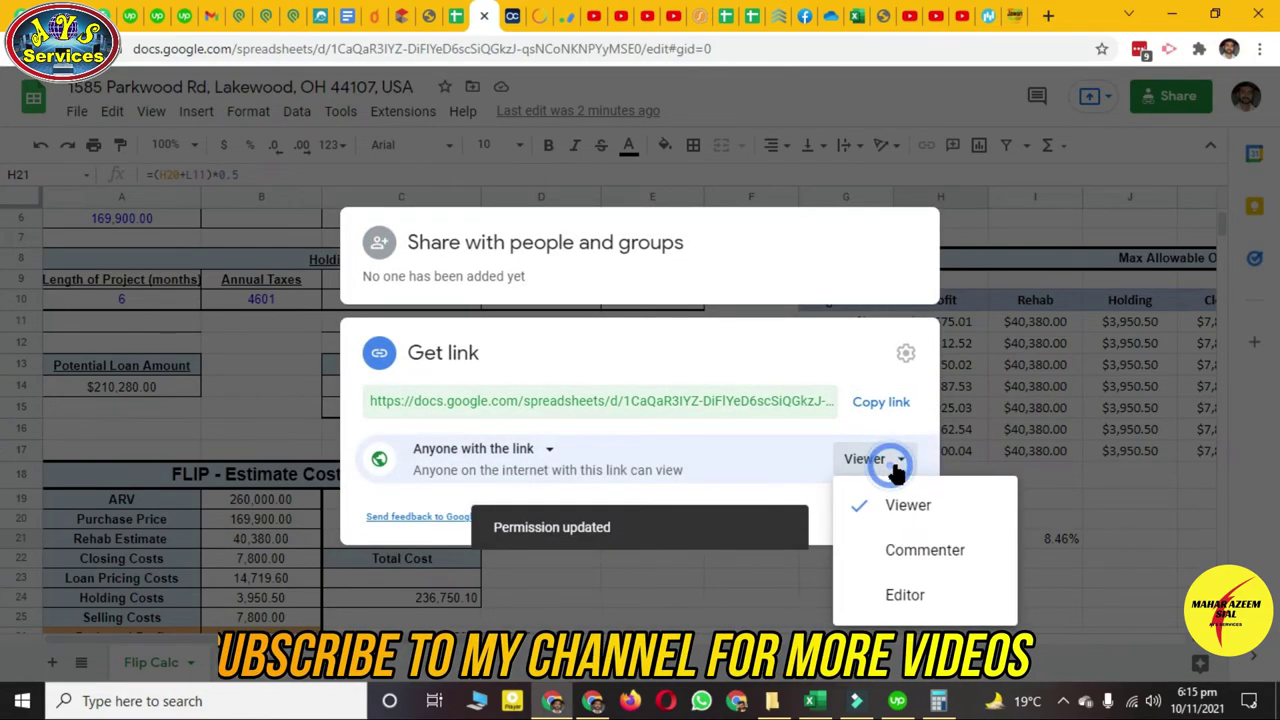
click(913, 588)
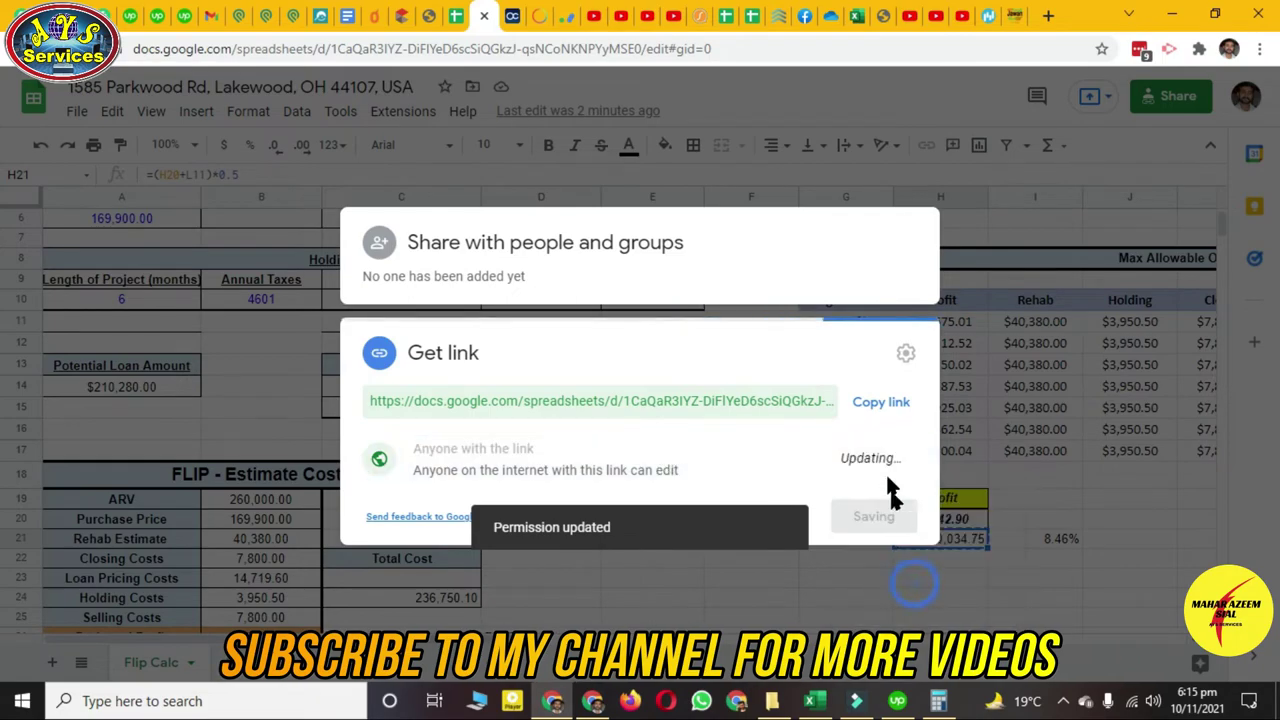
click(879, 413)
click(878, 517)
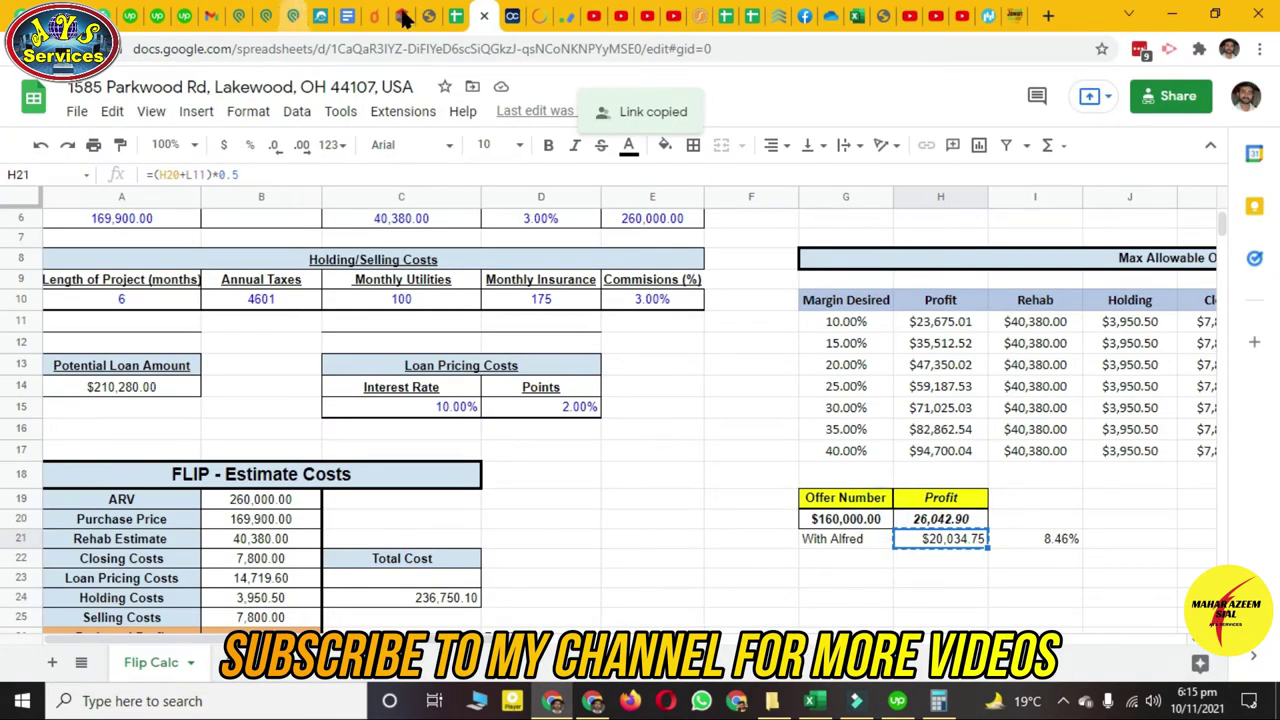
Paste the copied spreadsheet link into the Podio lead's Analysis field
click(289, 16)
click(362, 365)
click(400, 380)
key(ctrl+v)
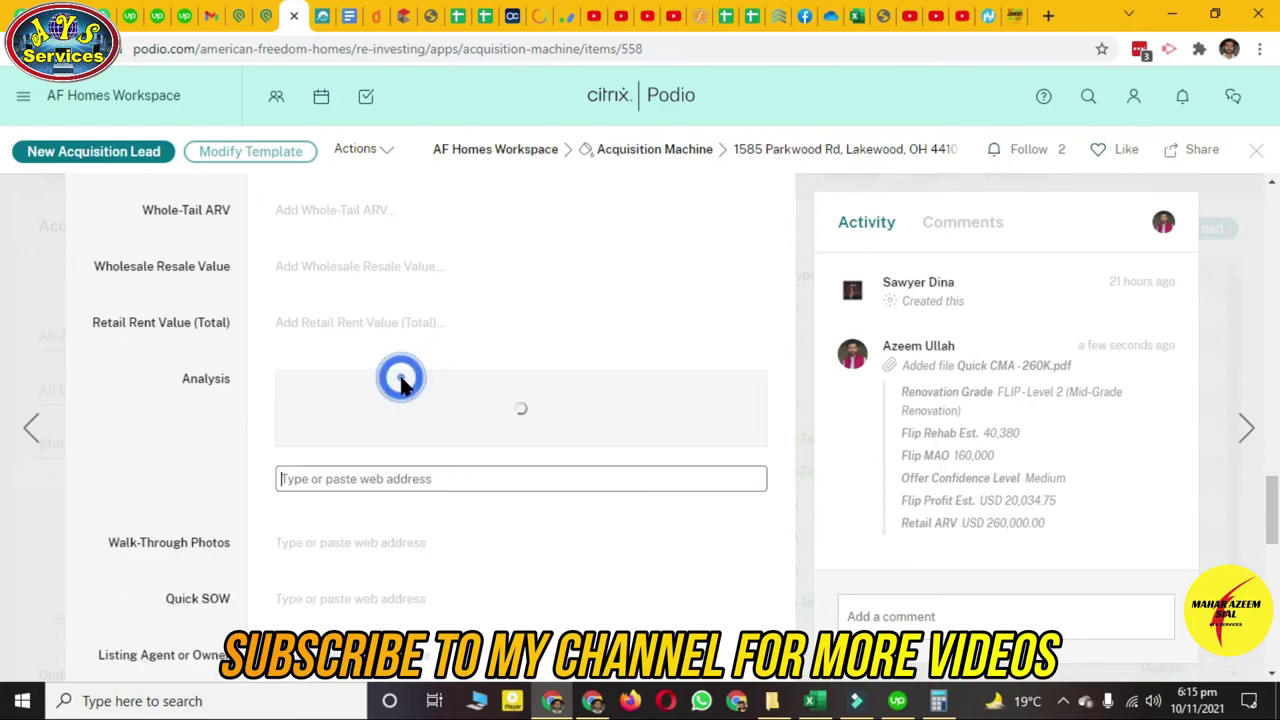
click(175, 433)
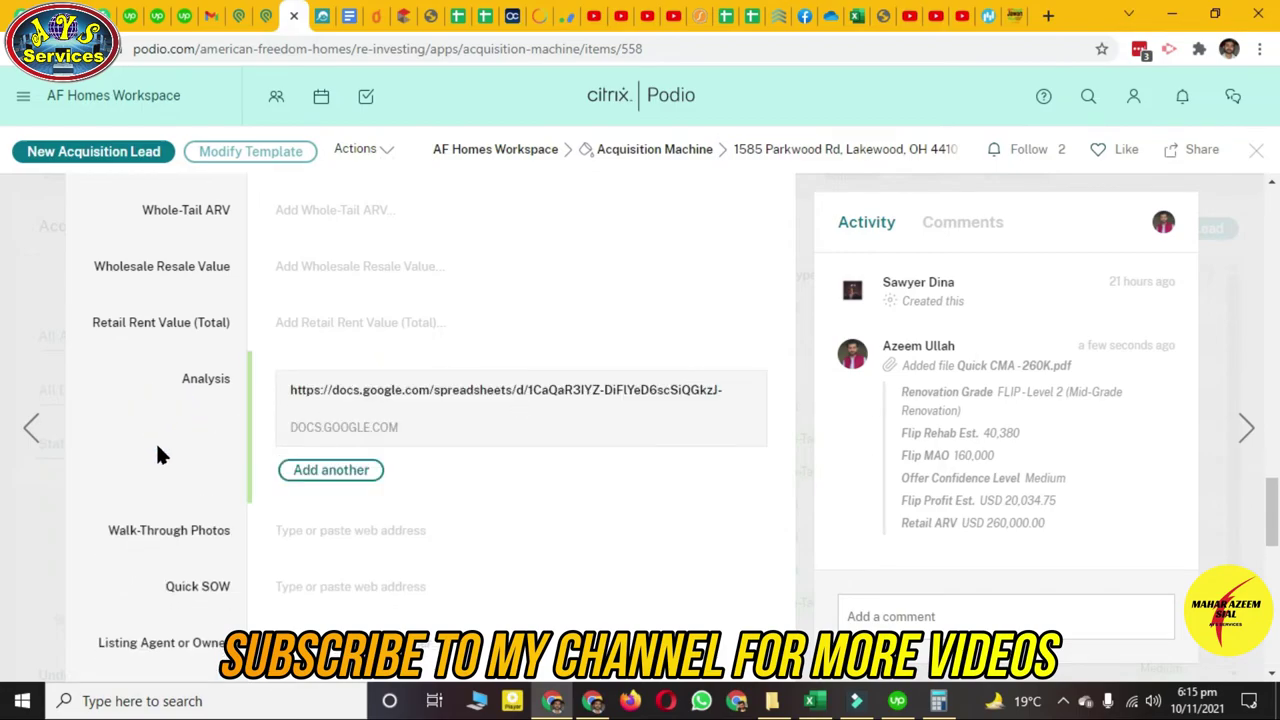
Review the lead's fields from Farm Area back up through the analysis link, profit, MAO and rehab values to the Renovation Grade
scroll(155, 441, down, 3)
scroll(213, 460, down, 6)
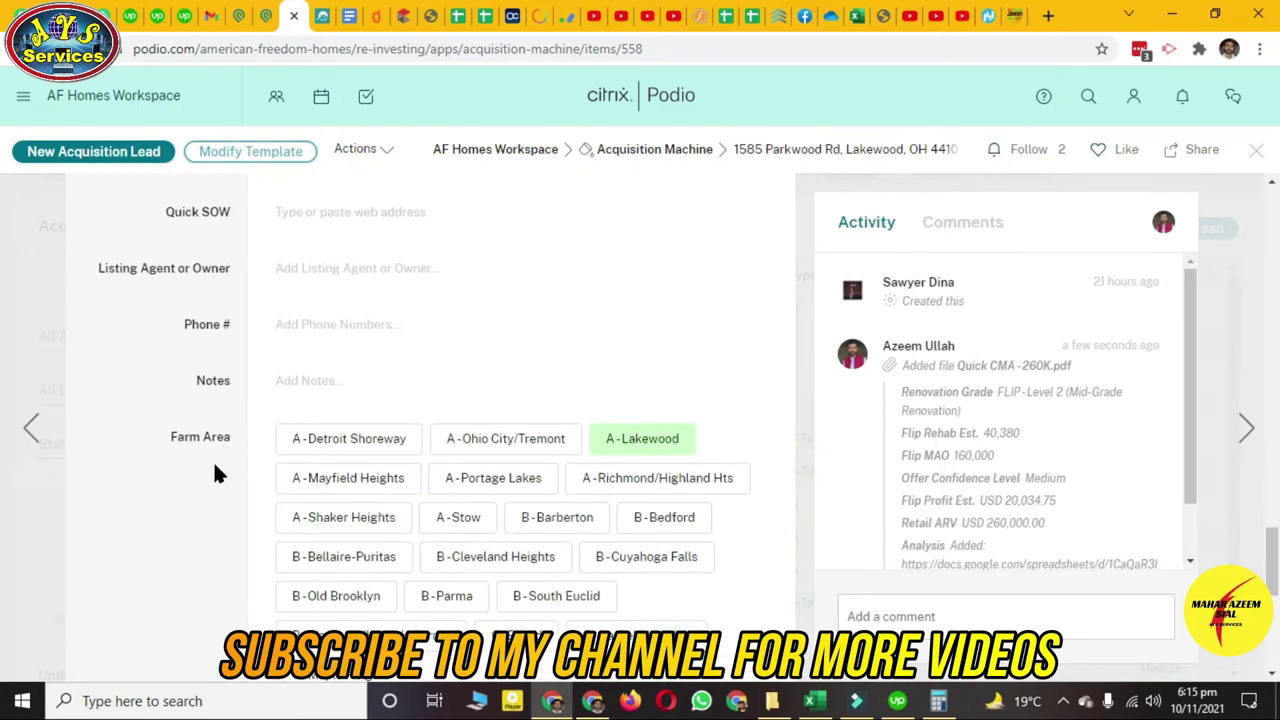
scroll(213, 460, up, 5)
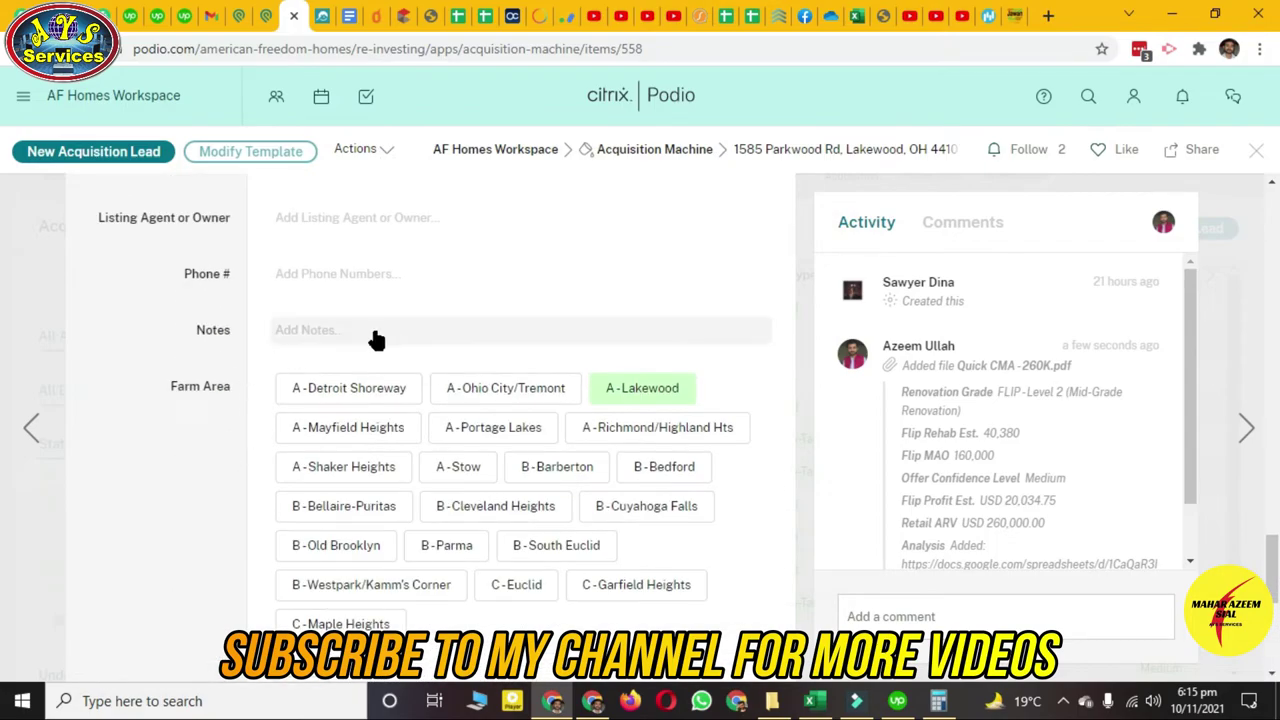
scroll(347, 345, up, 1)
scroll(347, 345, up, 10)
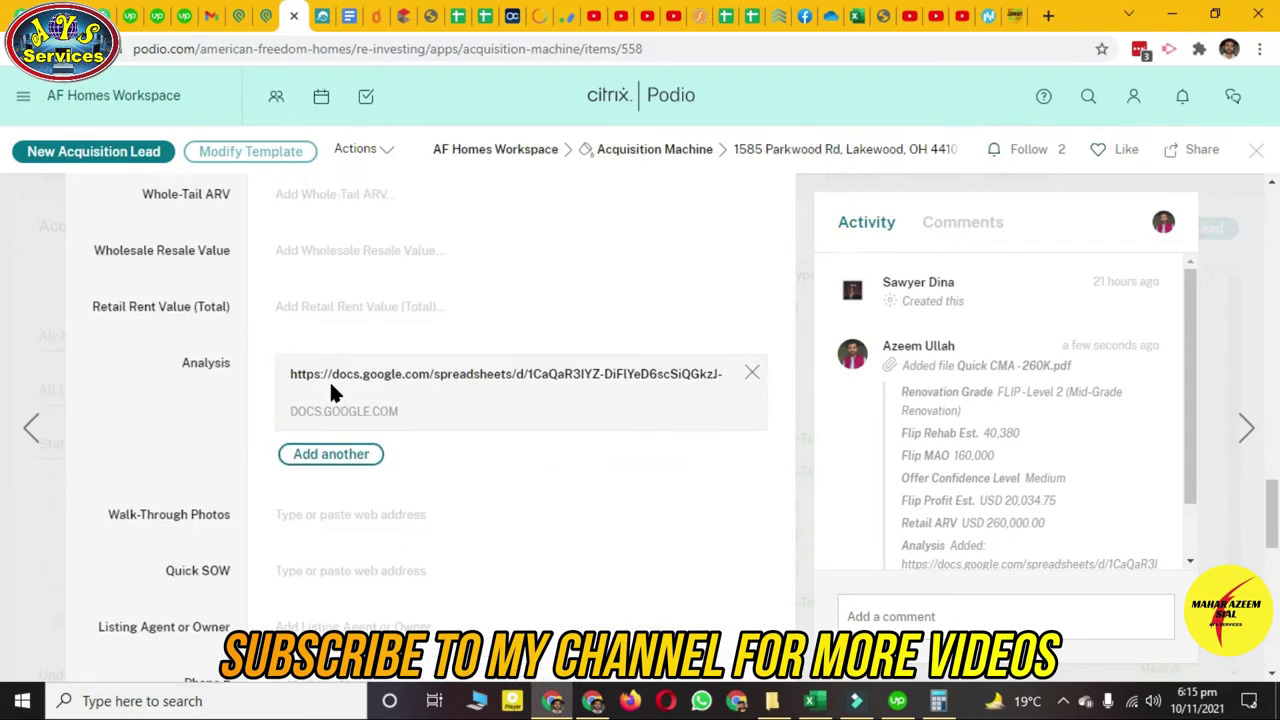
scroll(517, 443, up, 5)
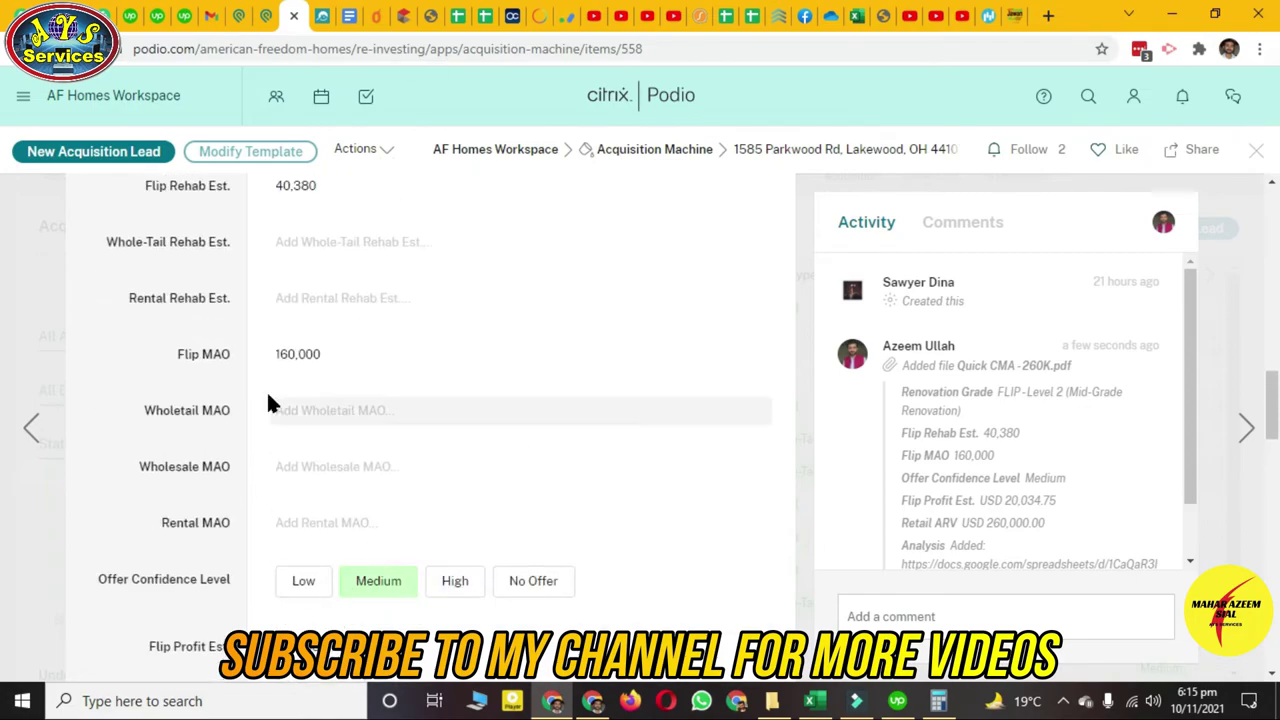
scroll(431, 555, up, 3)
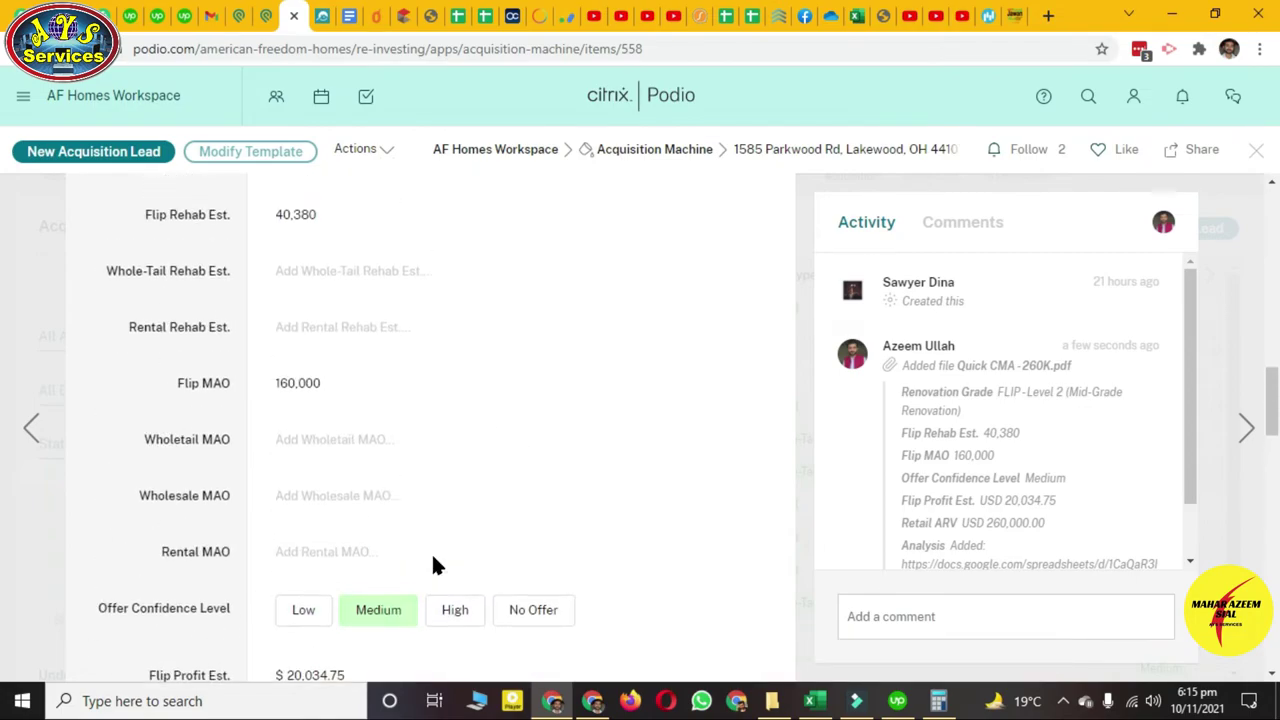
scroll(410, 440, up, 5)
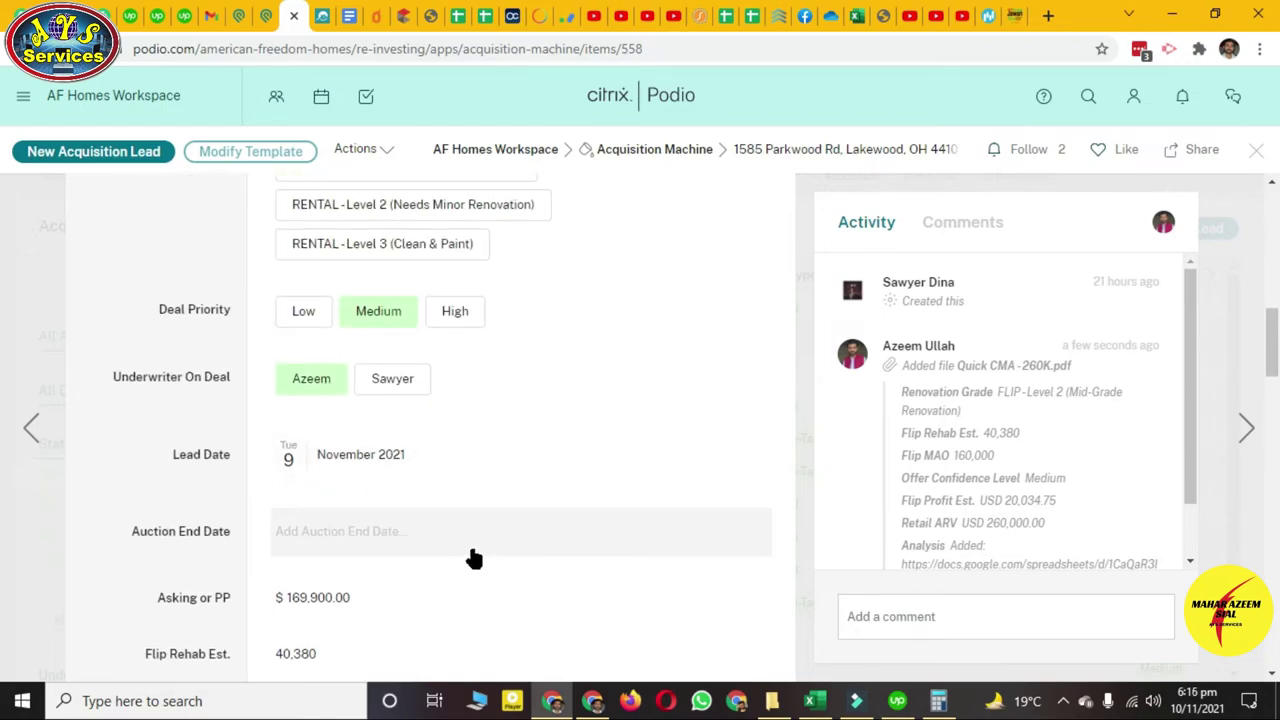
scroll(478, 552, up, 2)
scroll(530, 512, up, 4)
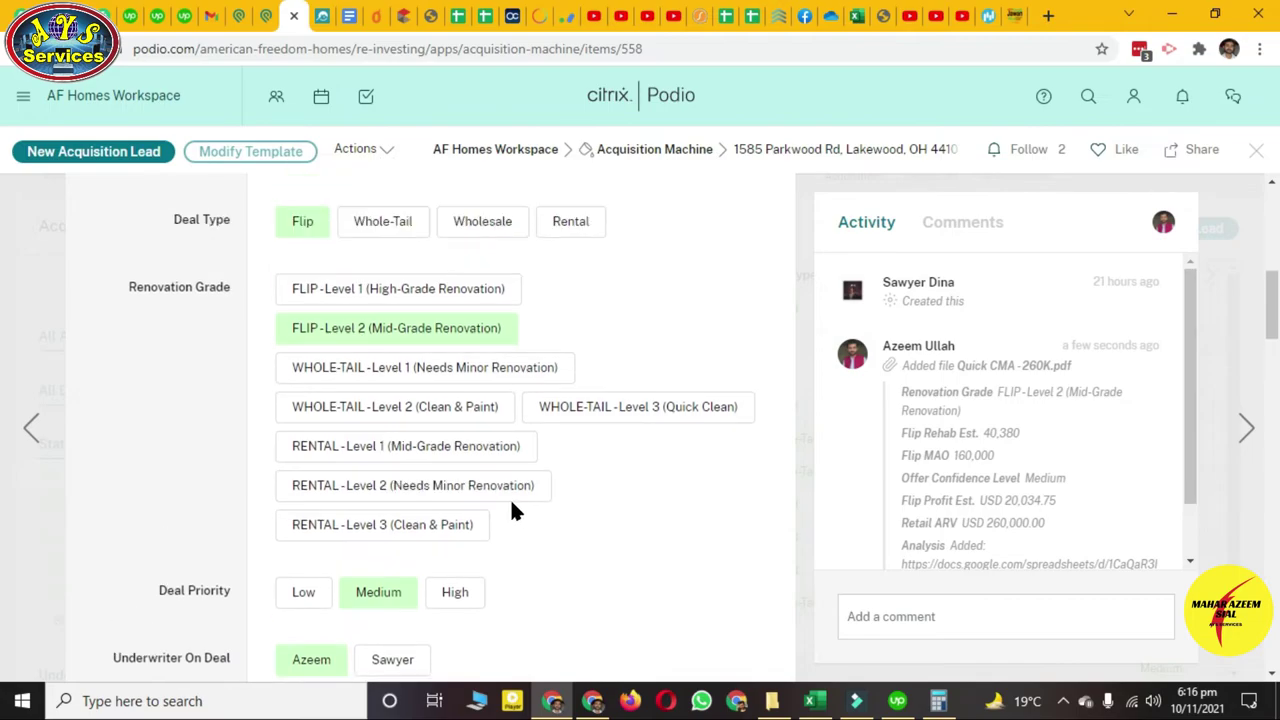
Set the lead's Status Date to 11/10/2021 and its Status to Analyzed
scroll(405, 452, up, 1)
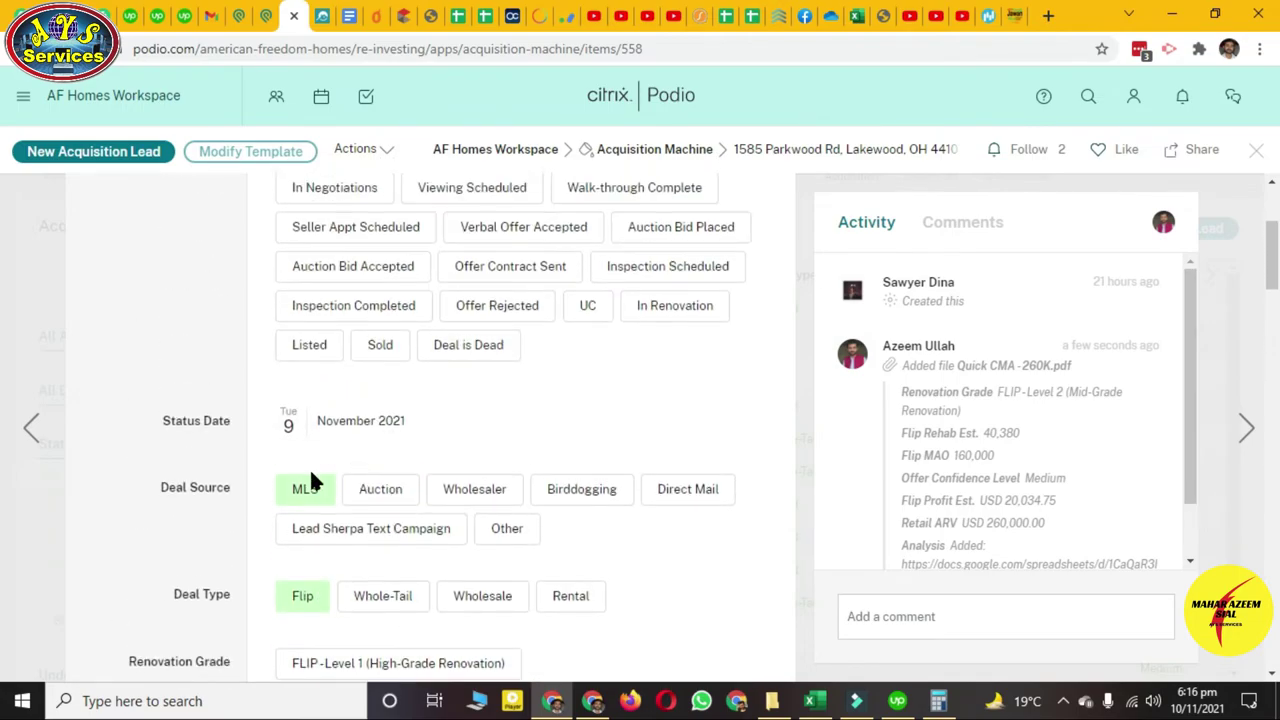
click(358, 421)
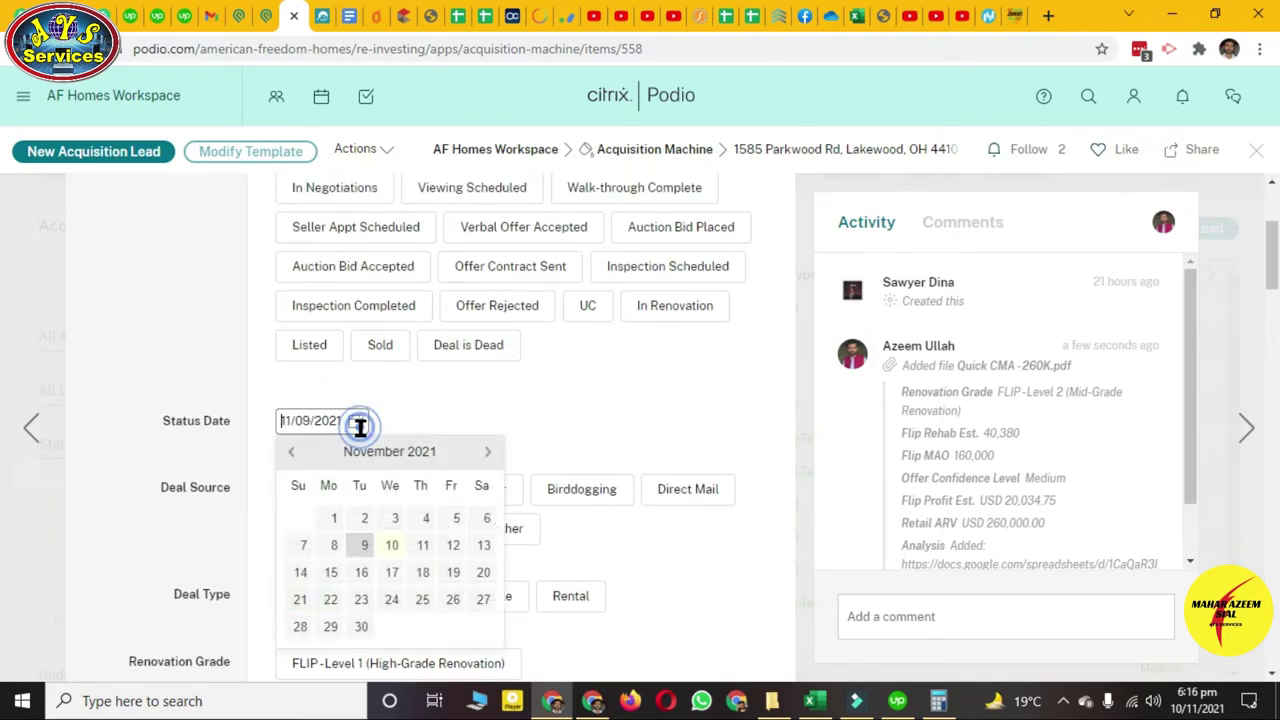
click(393, 545)
scroll(460, 500, up, 3)
click(412, 390)
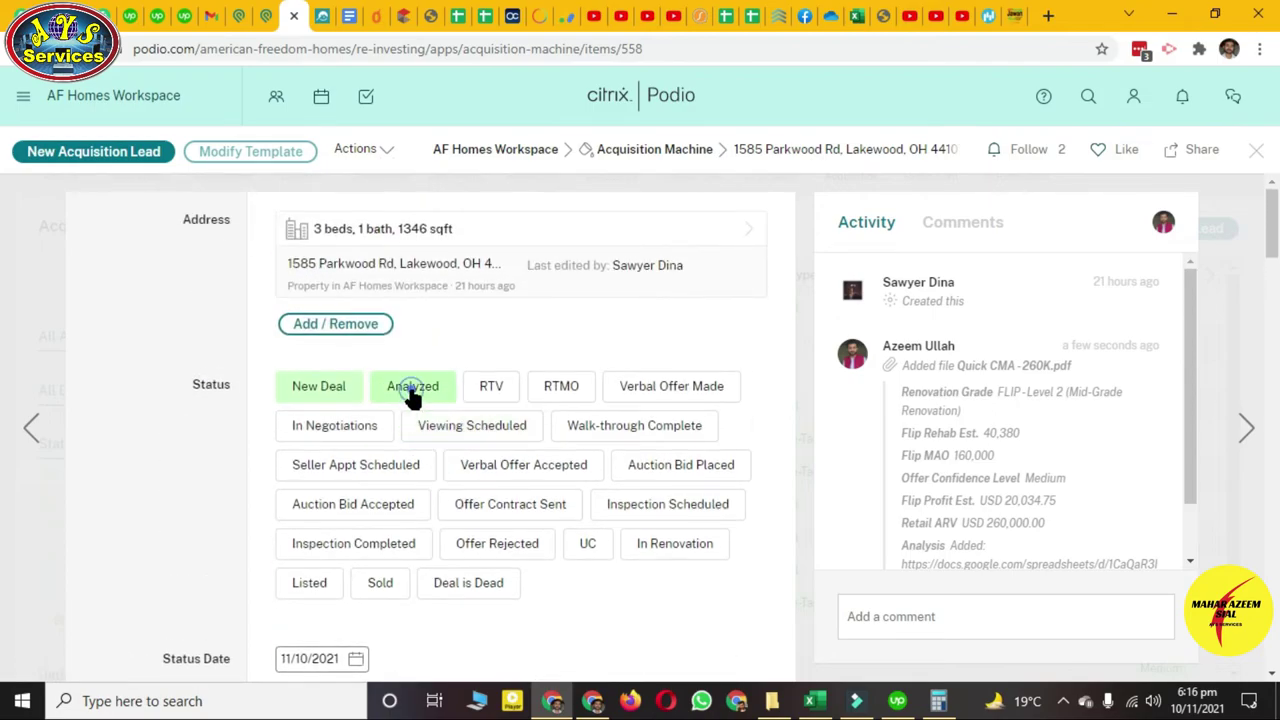
click(470, 425)
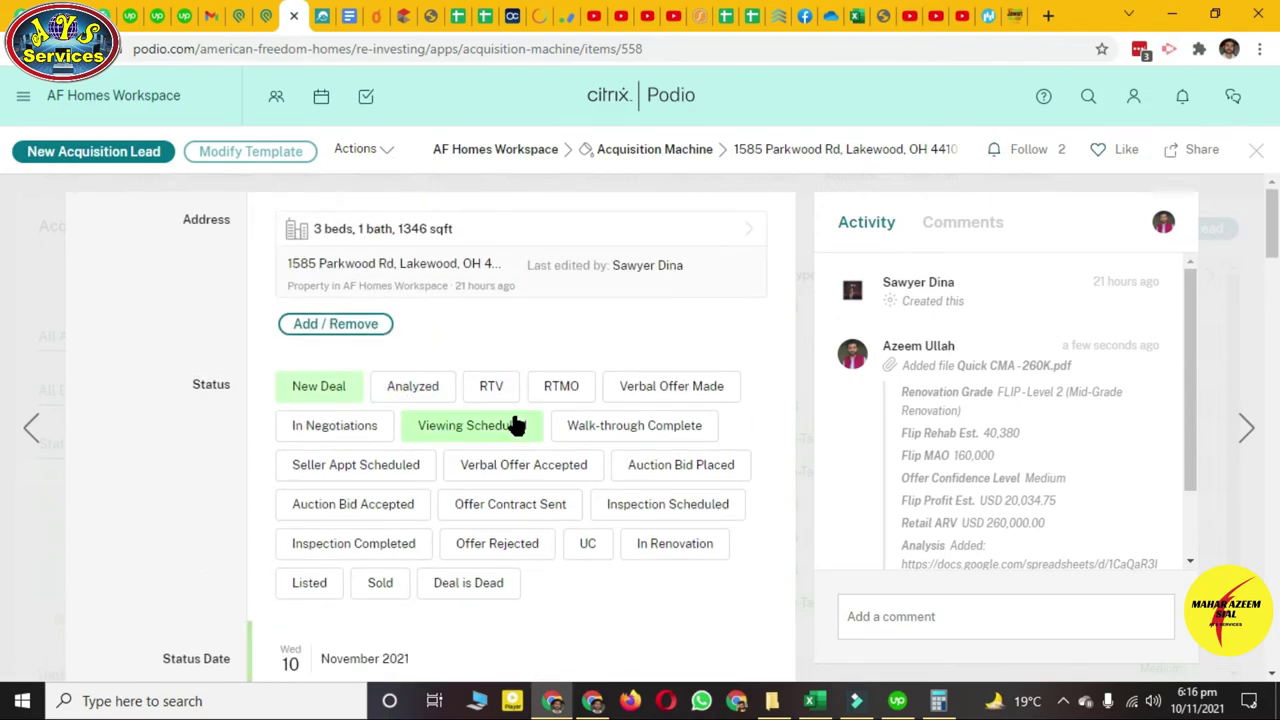
Post a comment on the lead that mentions the colleague who created it and reads "- Done this one"
click(979, 610)
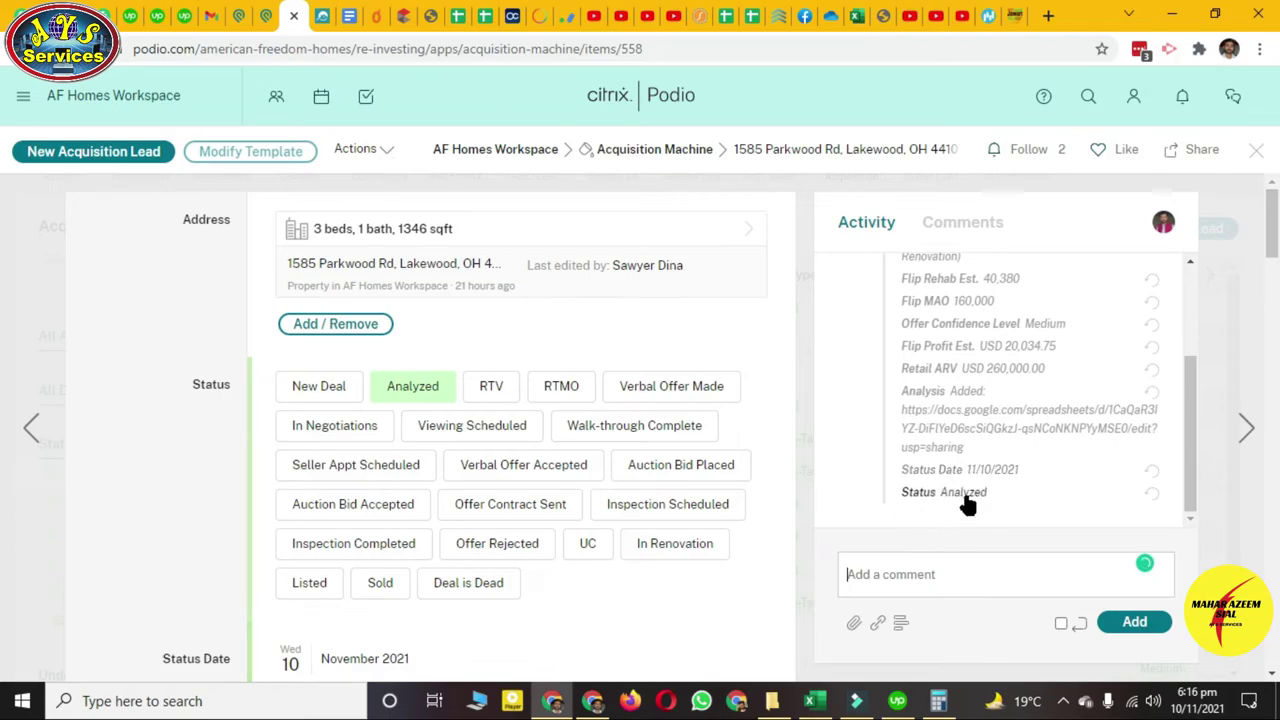
text(@)
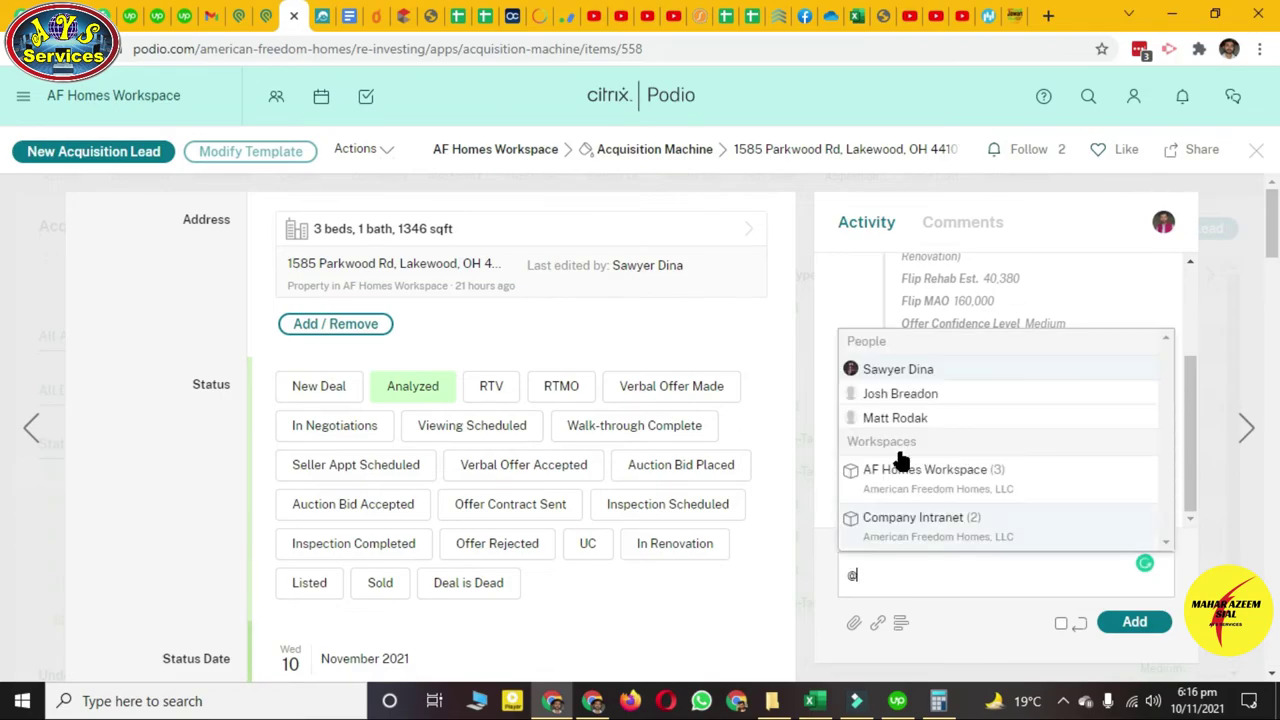
click(912, 367)
text(-)
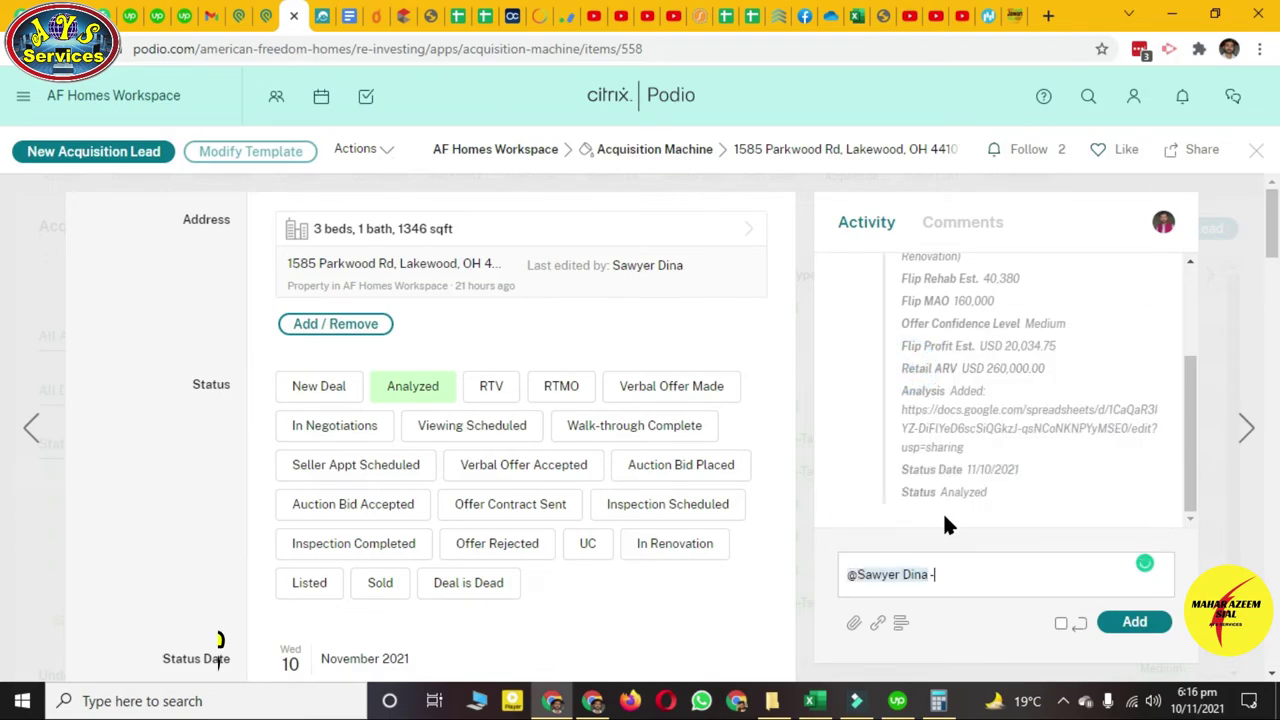
text( Don)
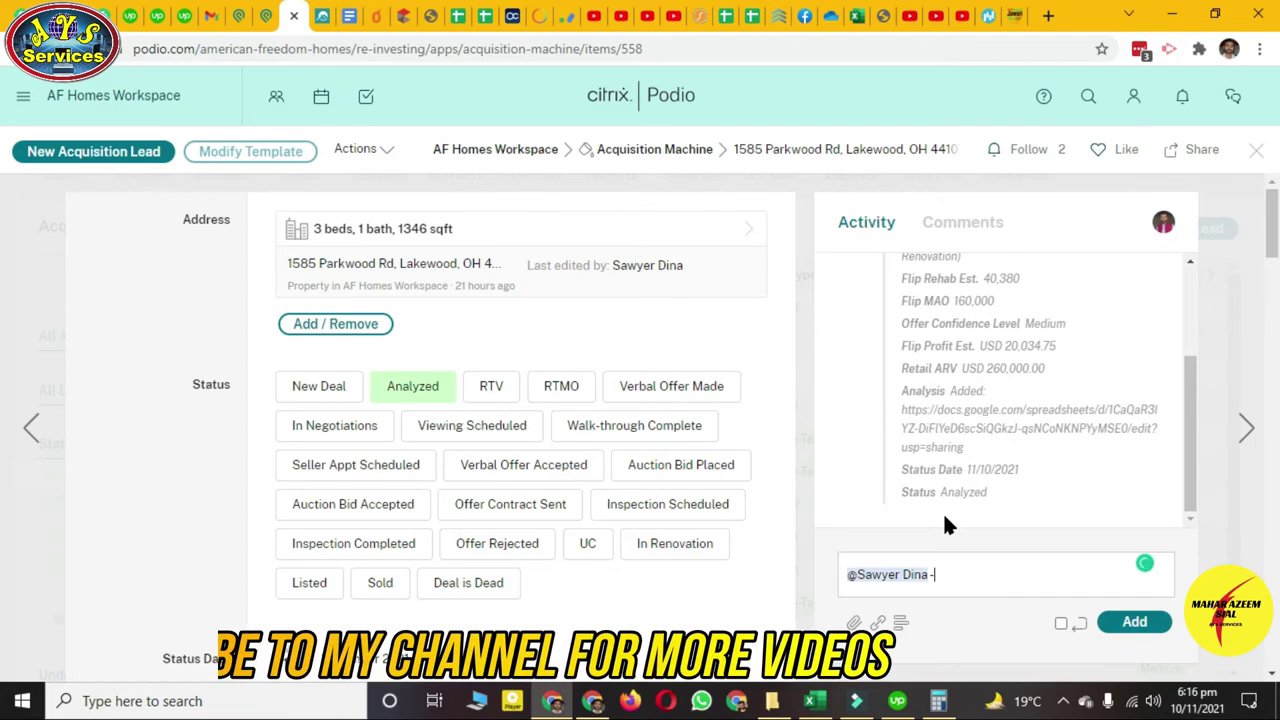
text(e)
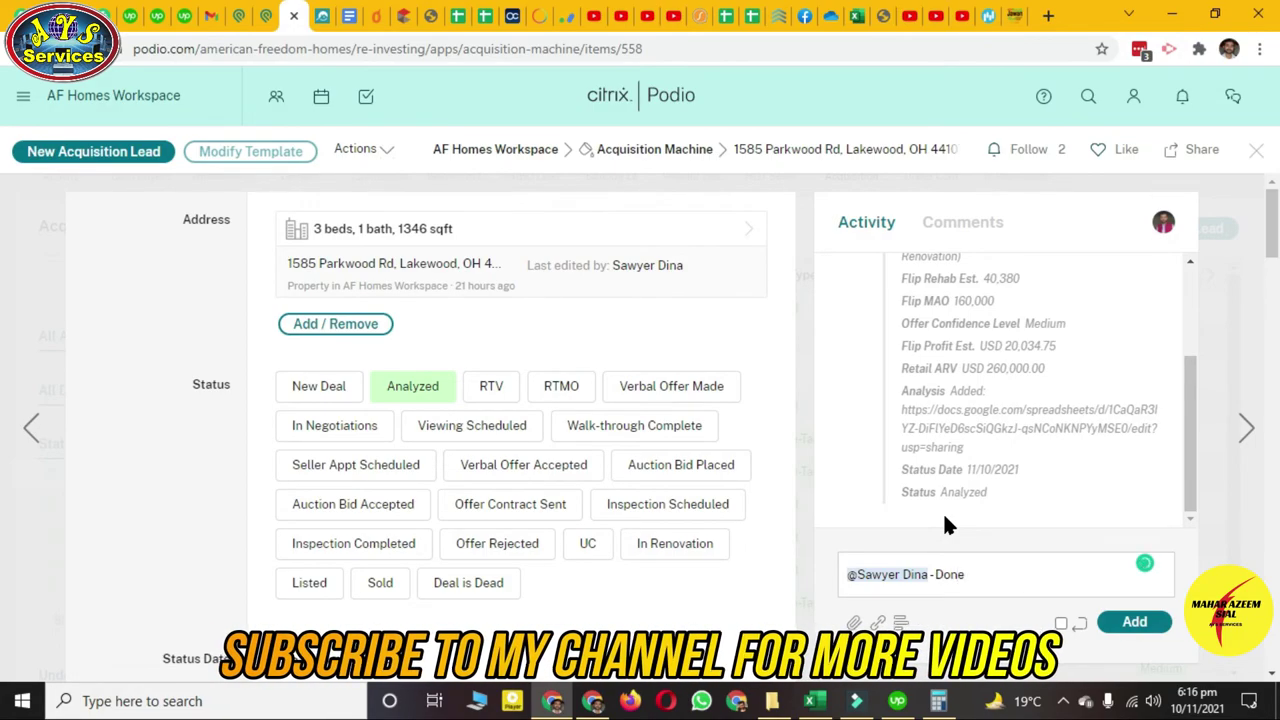
text( this one)
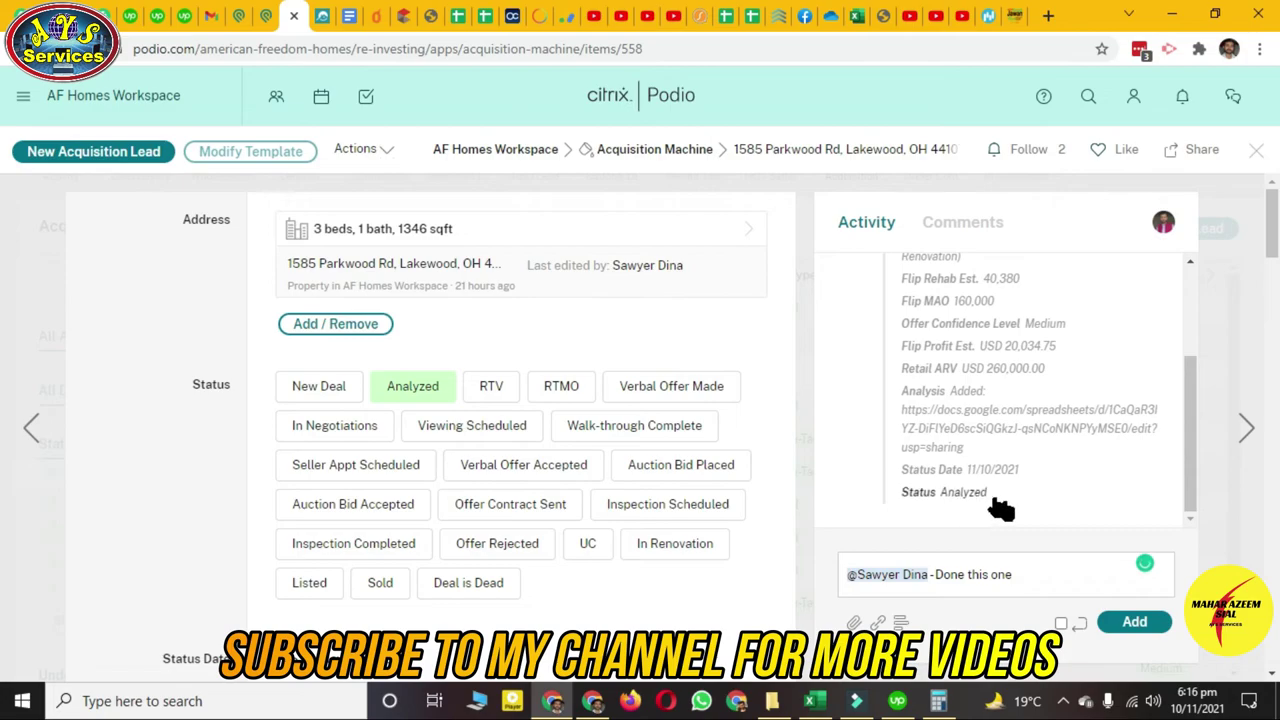
click(1135, 625)
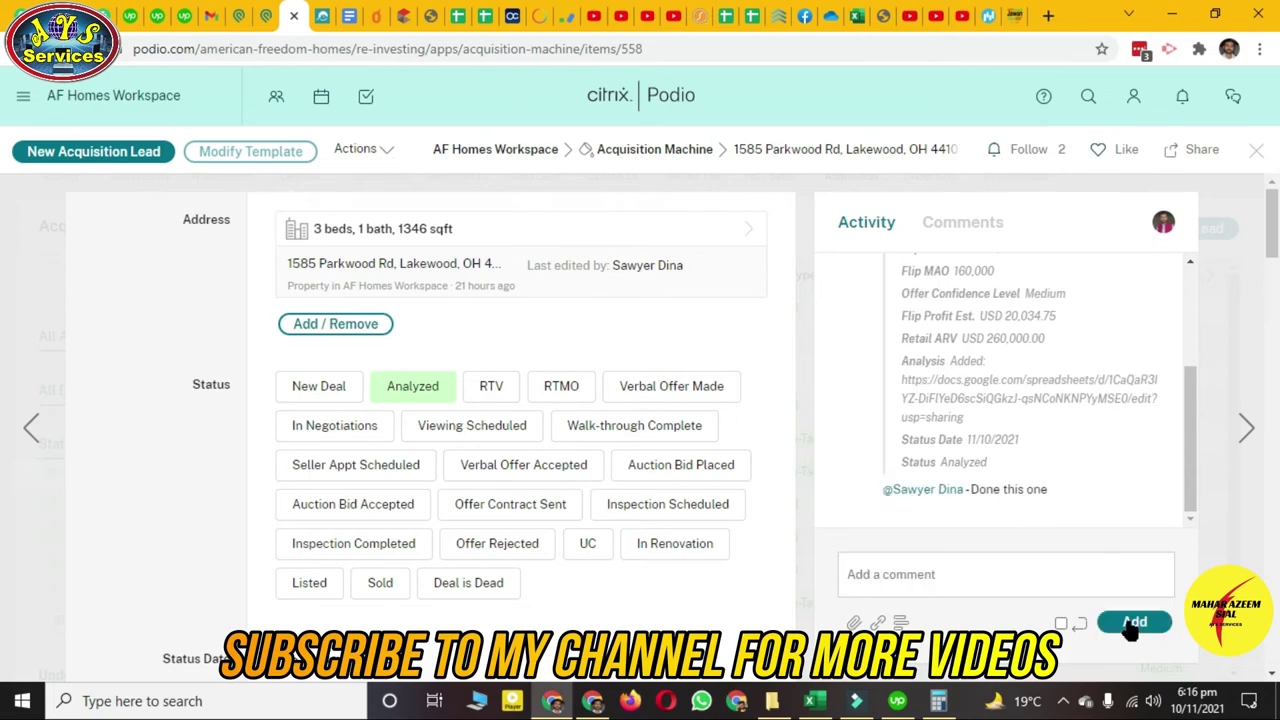